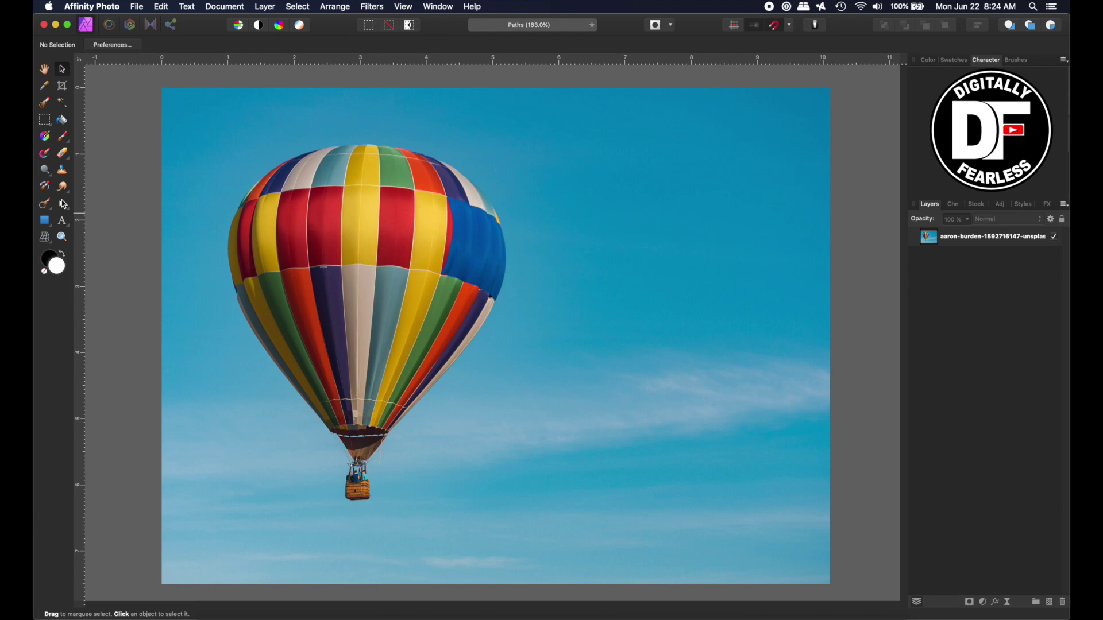
Select the Pen Tool from the Pen/Node flyout and zoom in on the balloon
left_click_drag(64, 206, 95, 206)
scroll(263, 437, "up", 5)
scroll(362, 366, "up", 2)
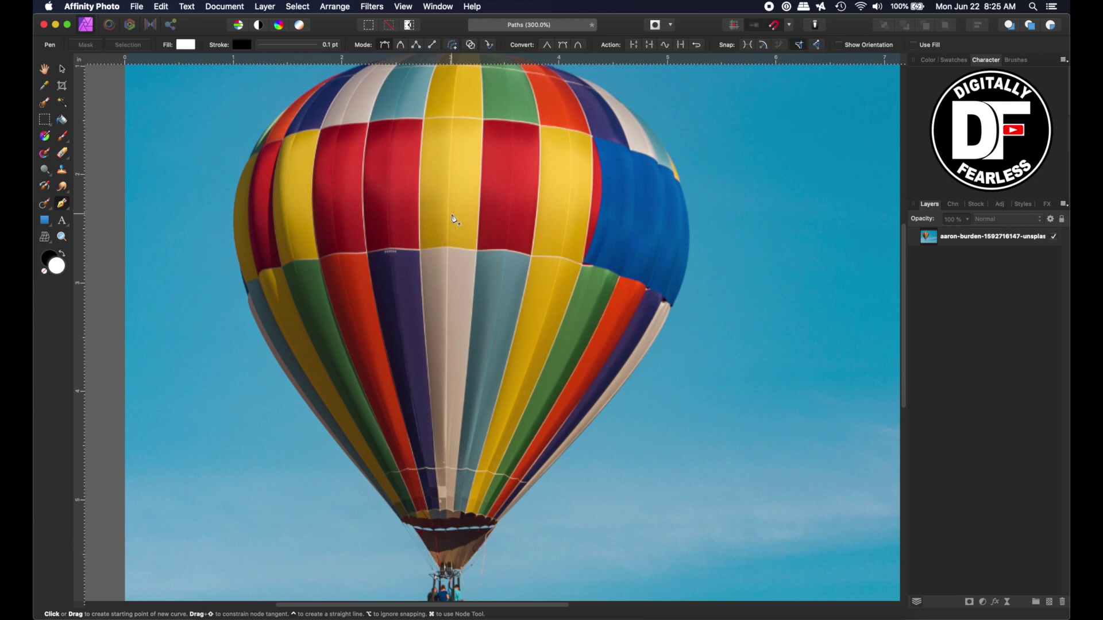
scroll(452, 218, "down", 3)
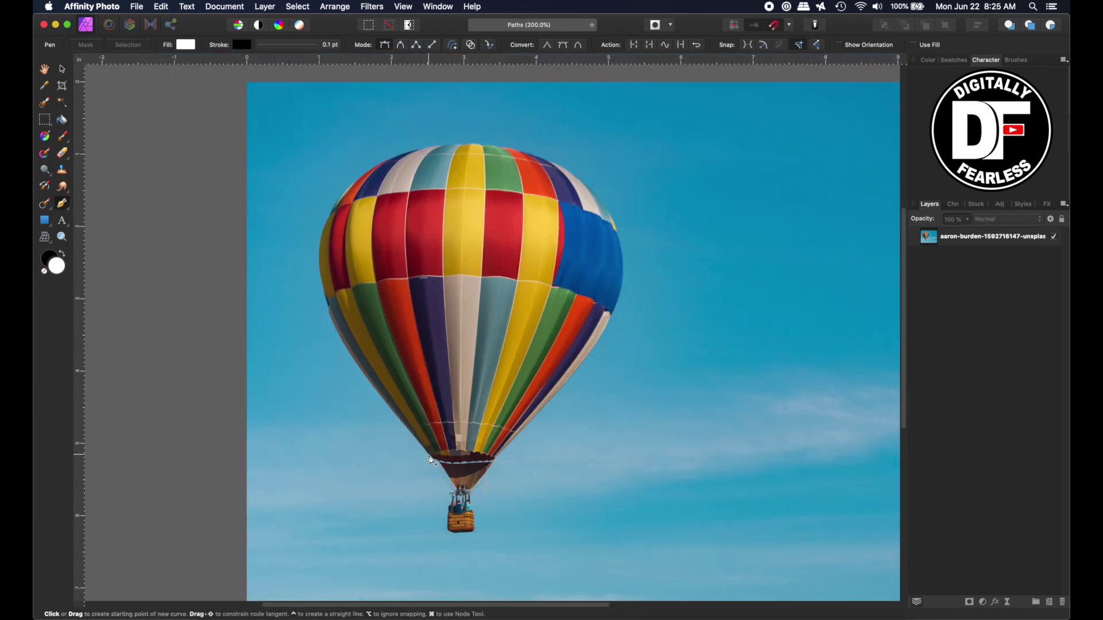
Place nine points around the balloon envelope down to the basket ropes and close the curve
left_click(430, 457)
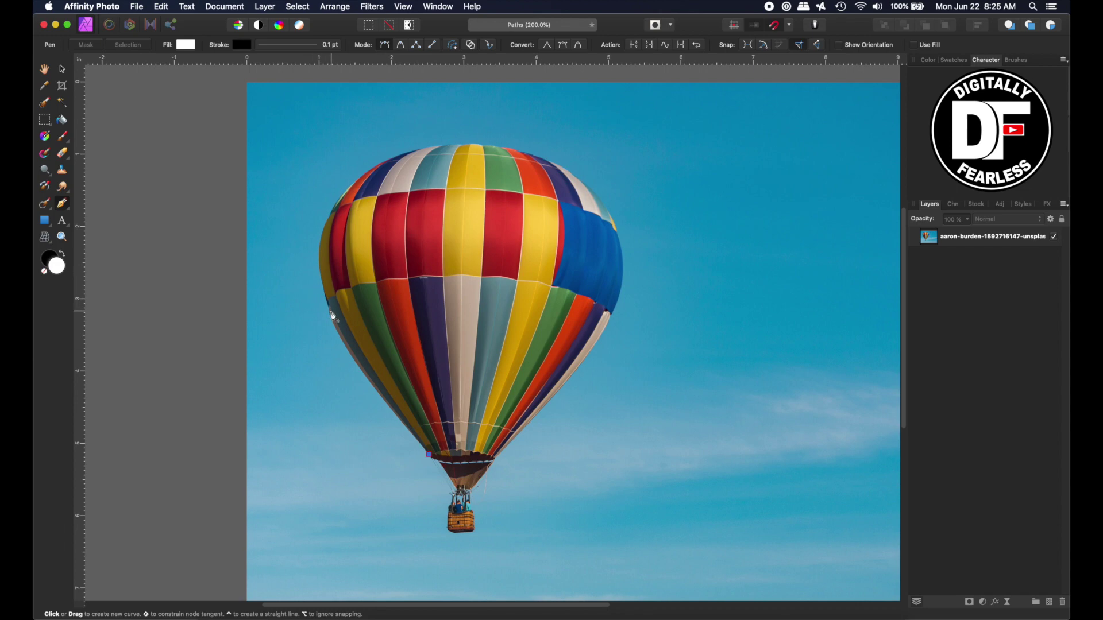
left_click(328, 308)
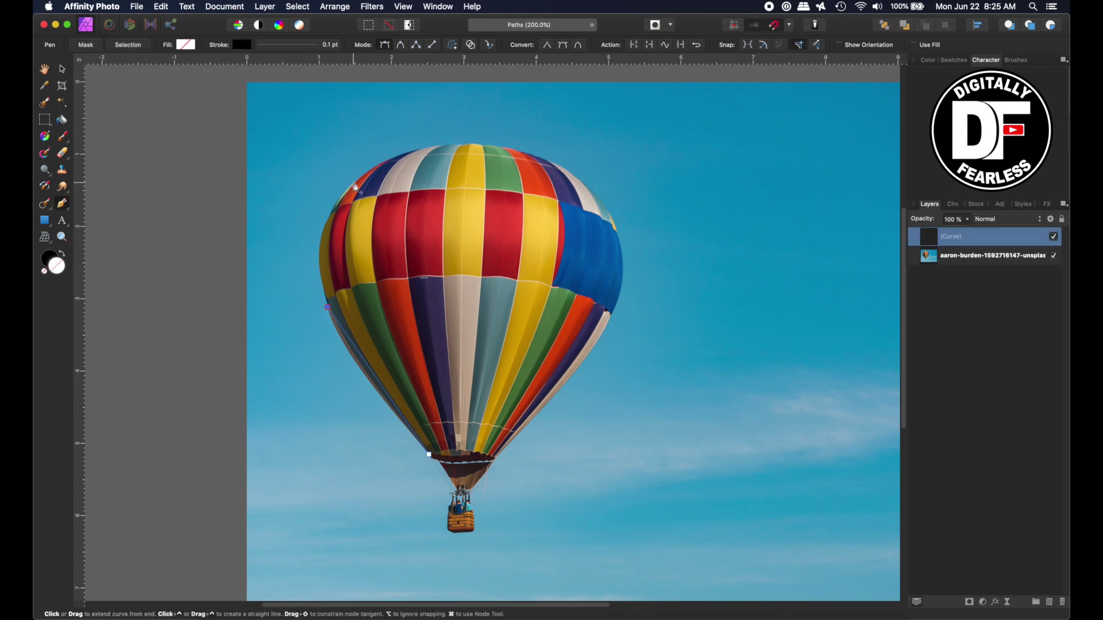
left_click(361, 175)
left_click(477, 143)
left_click(612, 216)
left_click(592, 349)
left_click(495, 457)
left_click(472, 489)
left_click(454, 490)
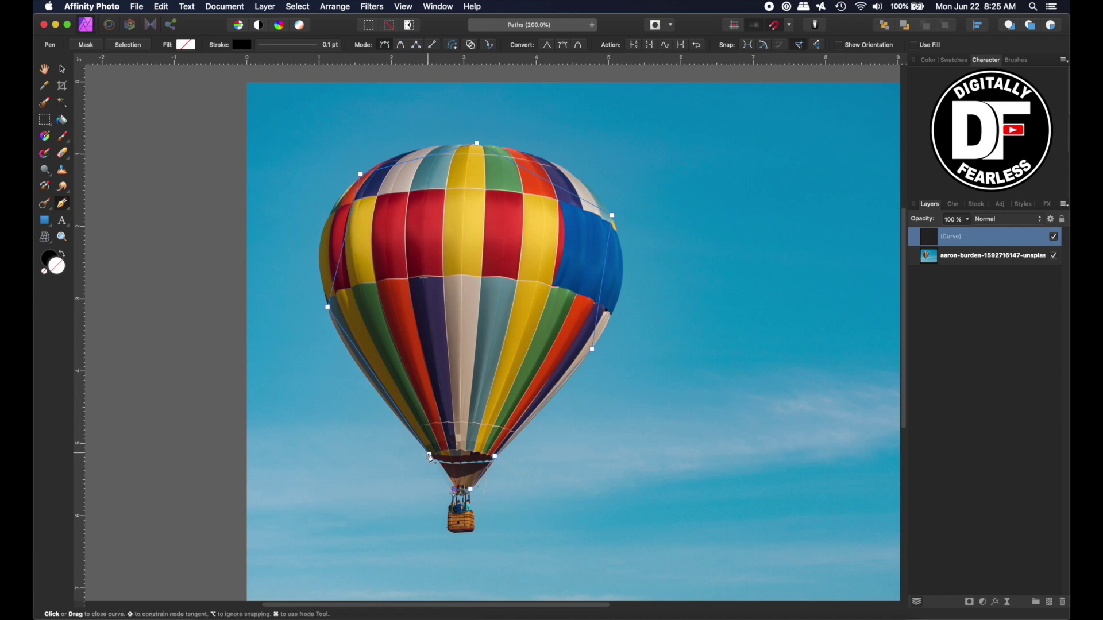
left_click(431, 458)
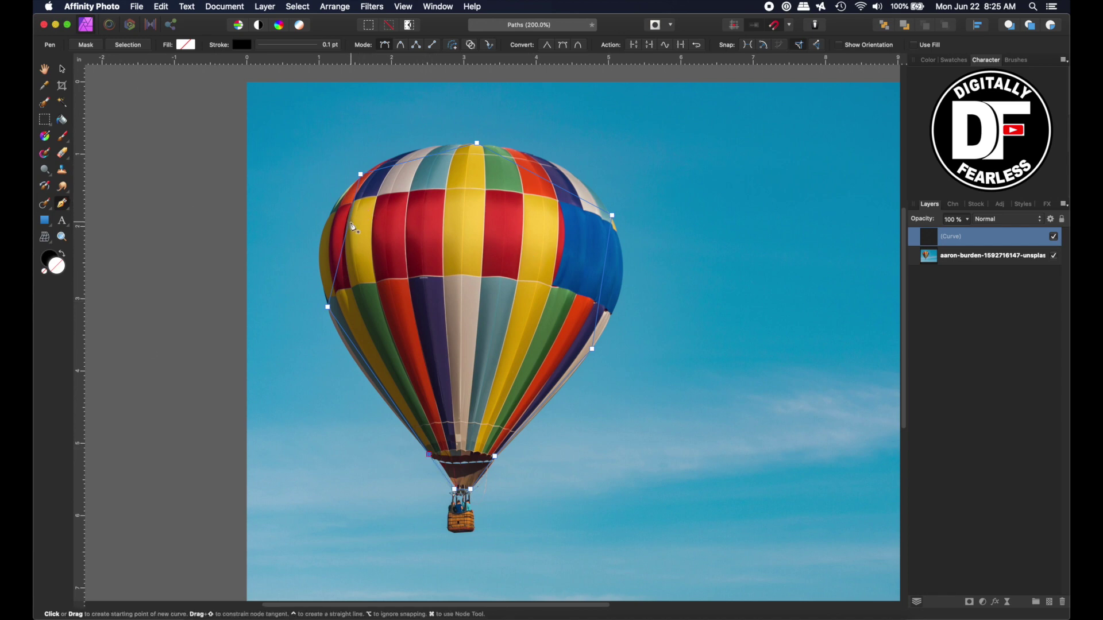
With the Node Tool, bend the left and top-right segments to hug the balloon edge
left_click(63, 204)
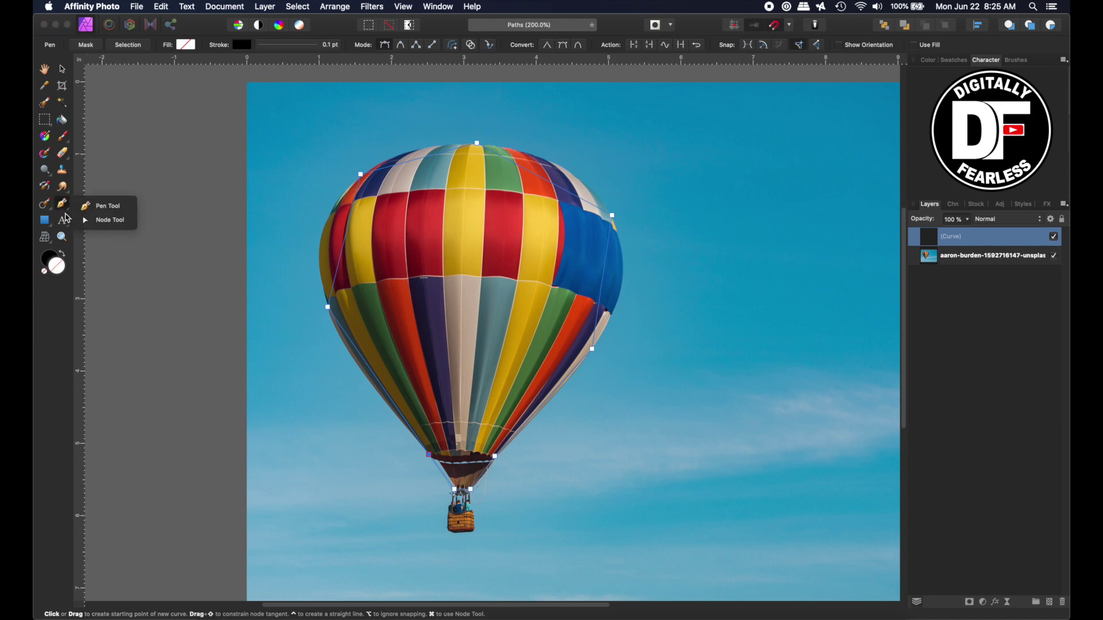
left_click(82, 220)
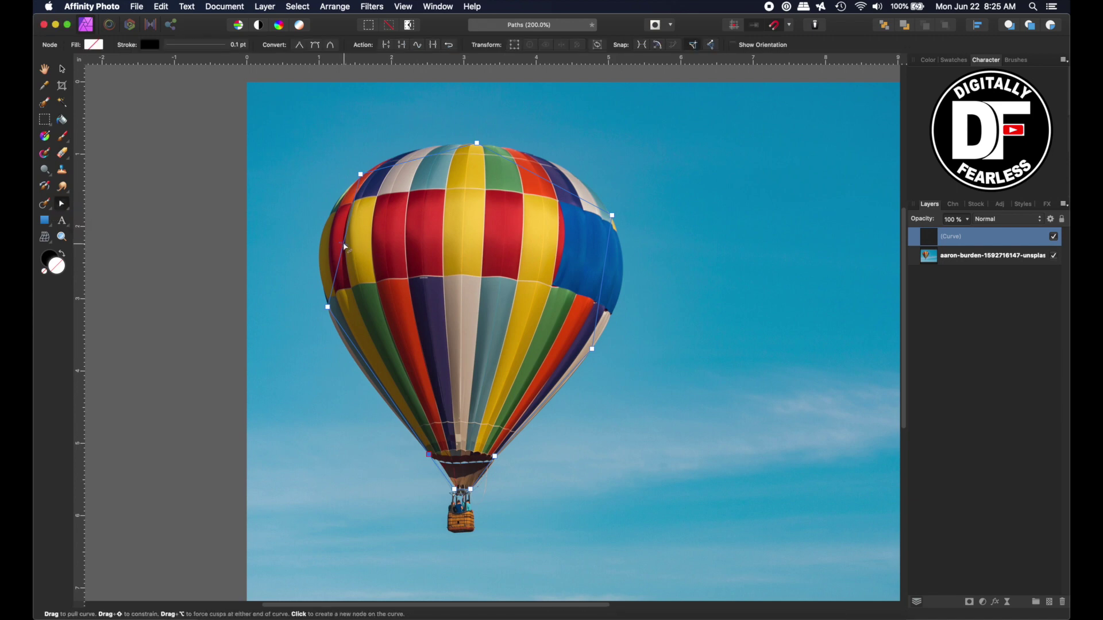
left_click_drag(346, 247, 322, 242)
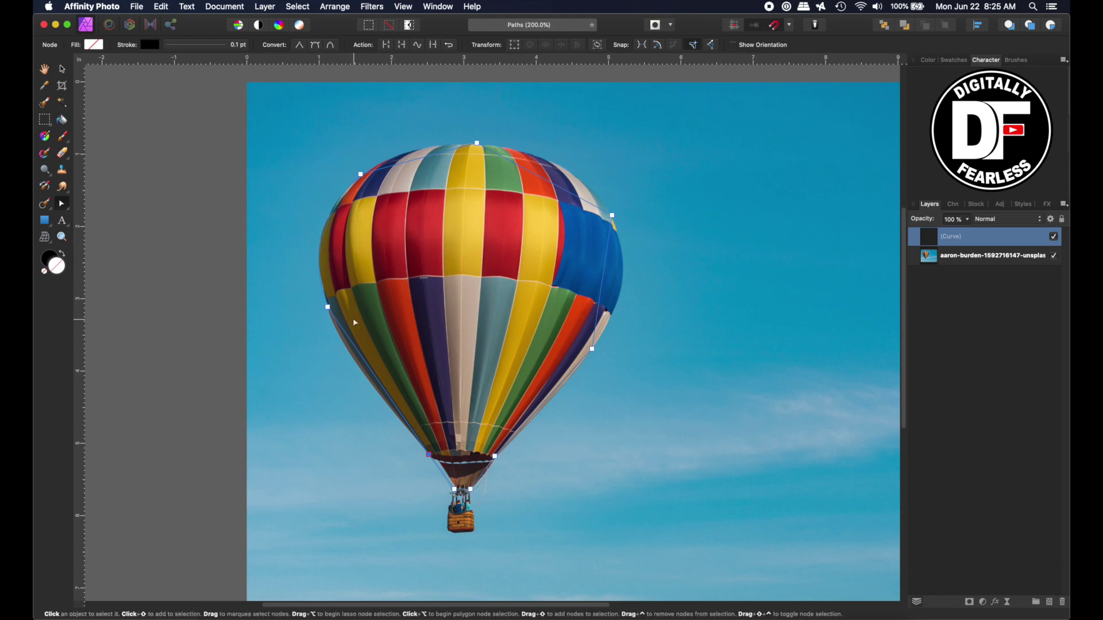
left_click(354, 349)
left_click(427, 158)
left_click_drag(542, 178, 556, 168)
Raise the outline's stroke width from 0.1 pt to 0.8 pt
left_click(192, 44)
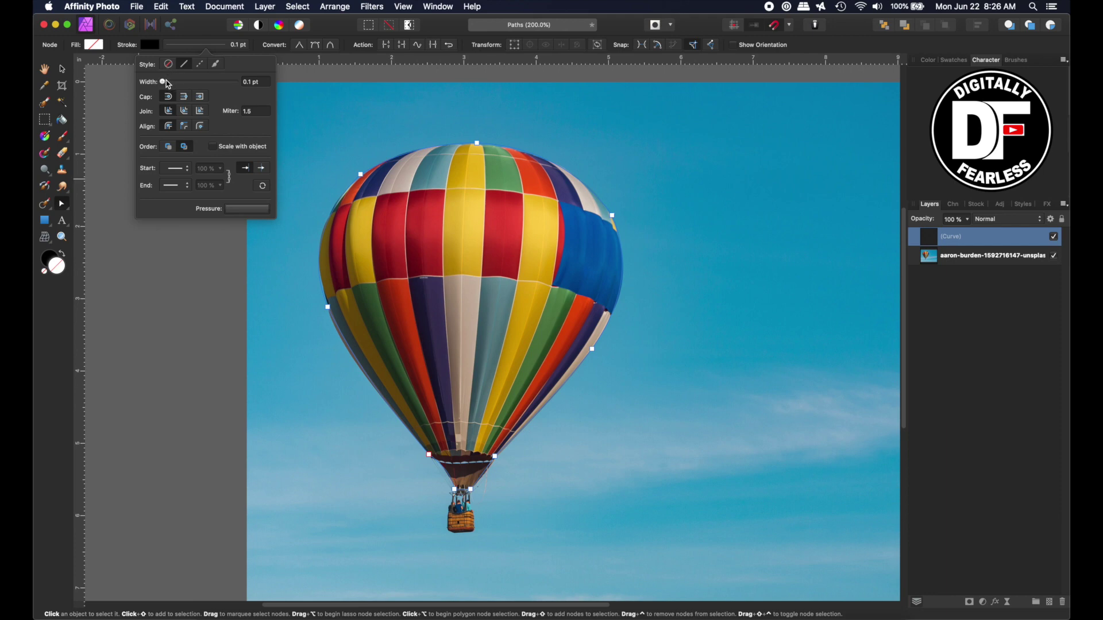
left_click_drag(166, 81, 177, 82)
left_click(62, 69)
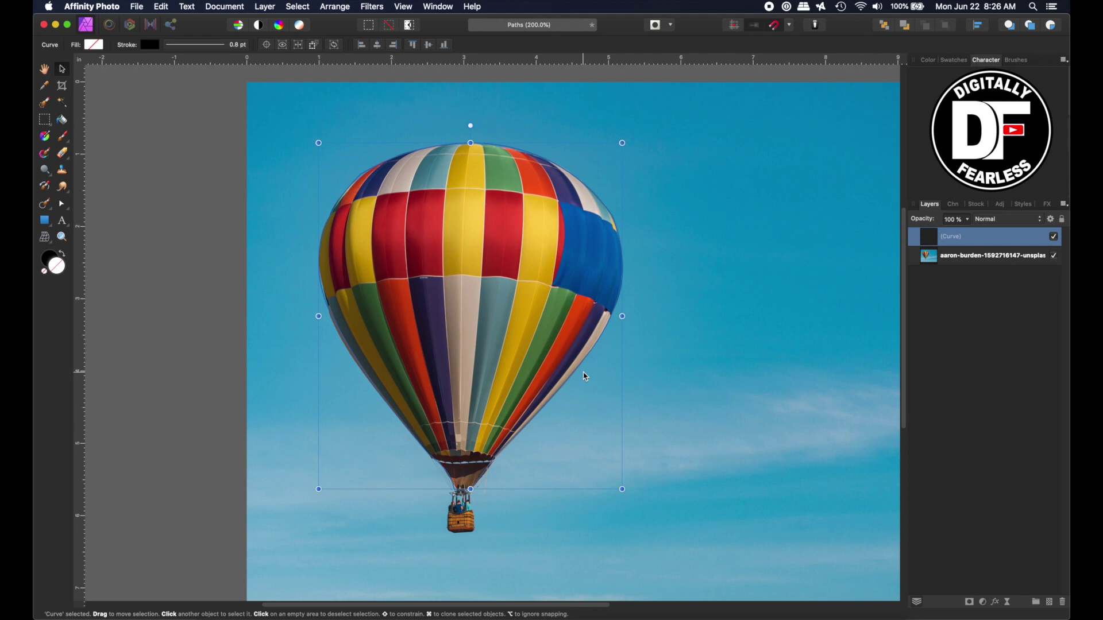
left_click(44, 70)
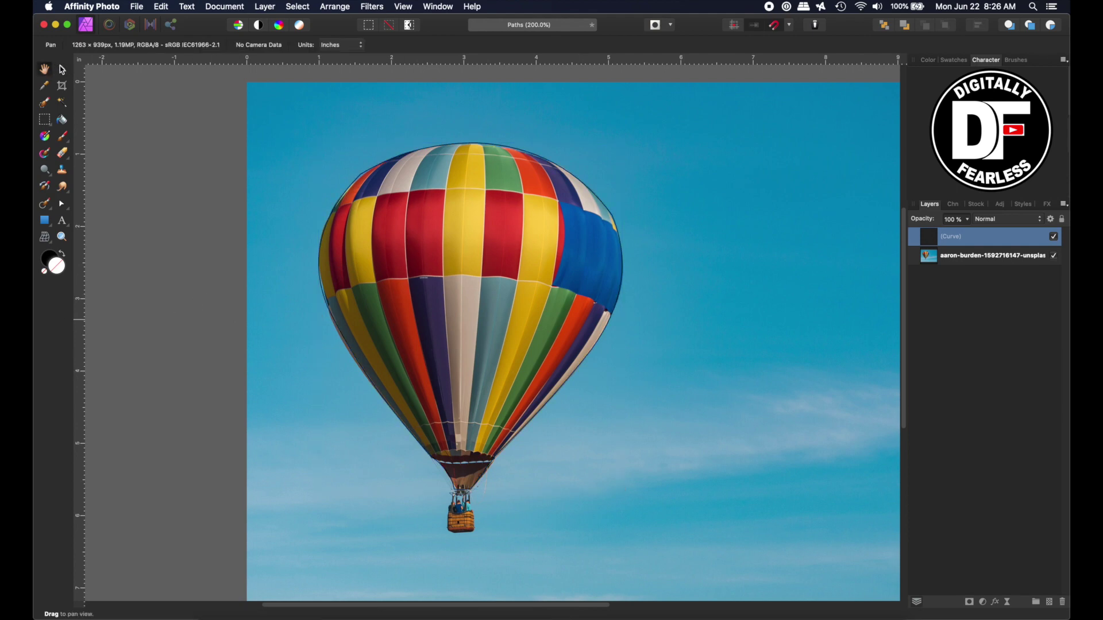
left_click(62, 70)
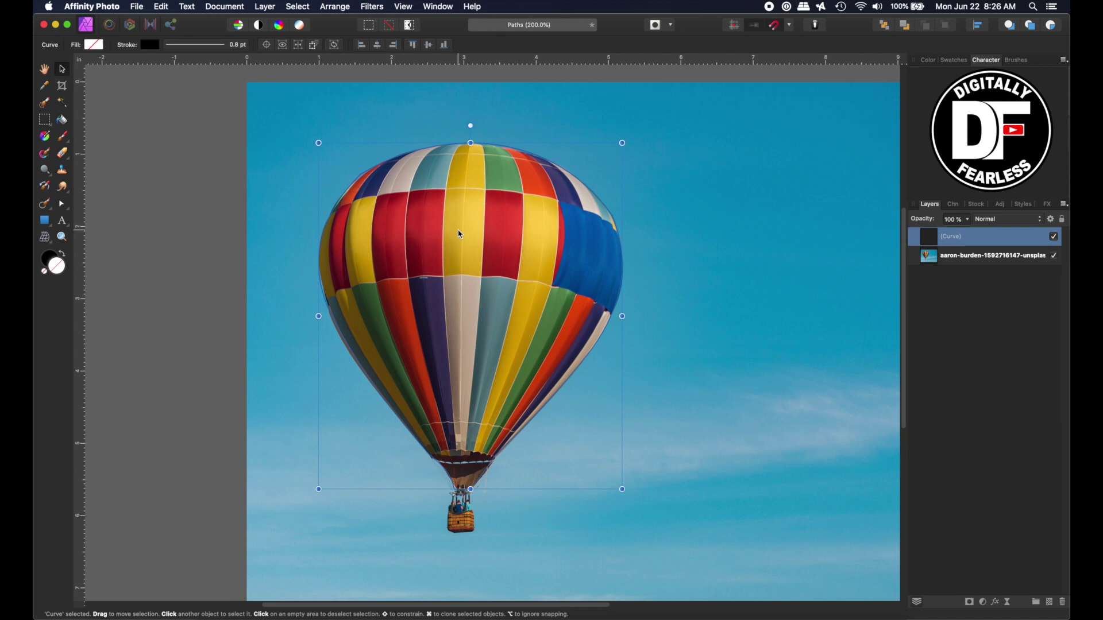
left_click(62, 204)
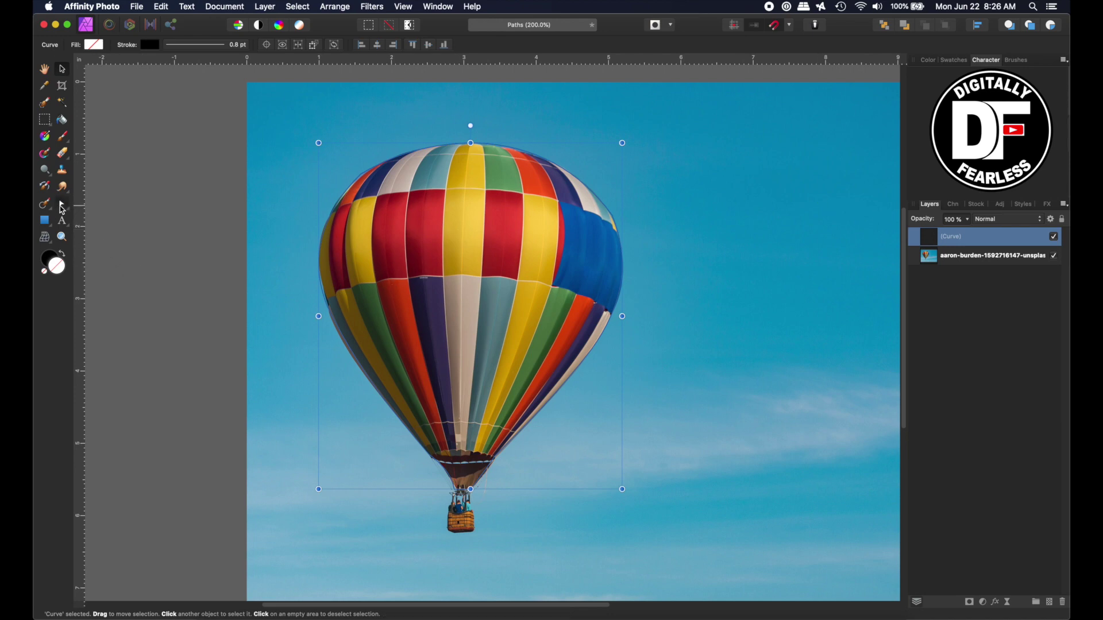
left_click(62, 70)
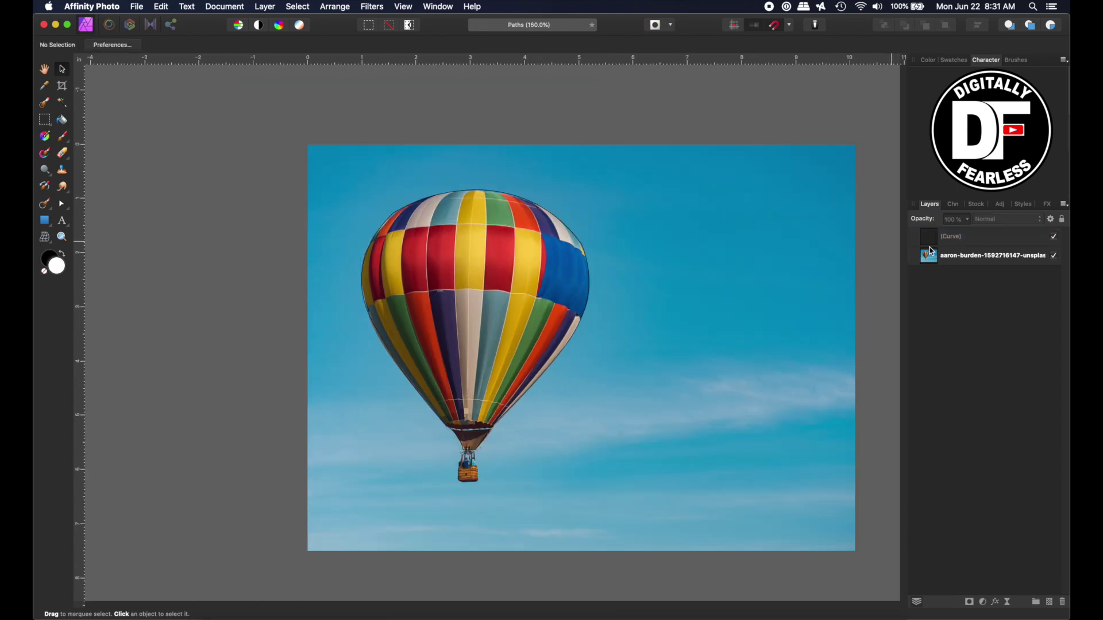
key("ctrl+z")
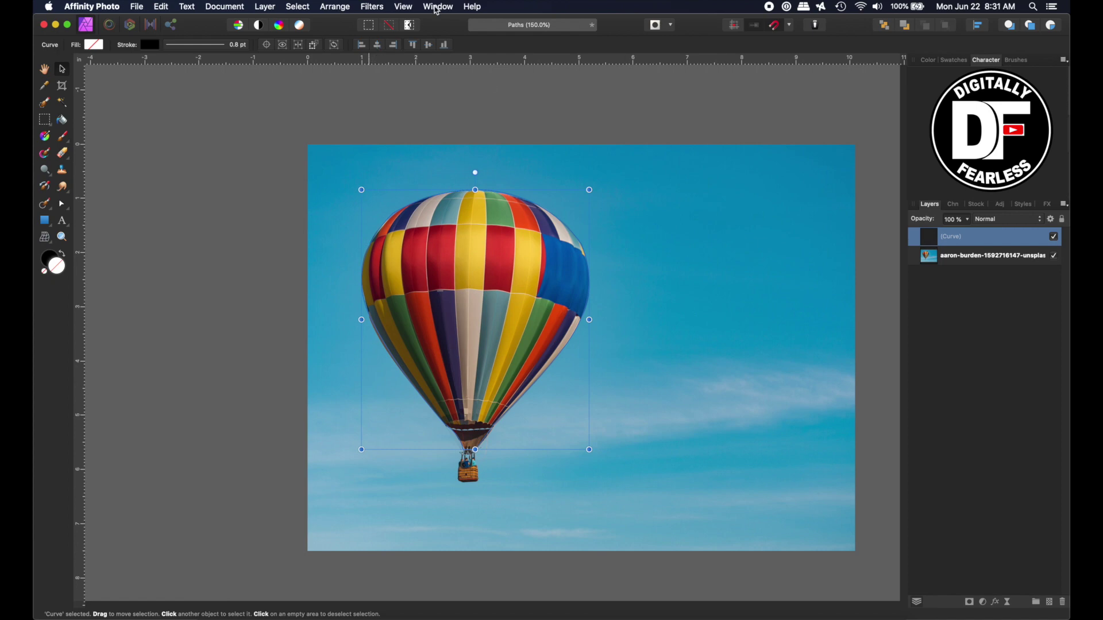
Show the Assets panel from the Window menu
left_click(438, 10)
mouse_move(399, 10)
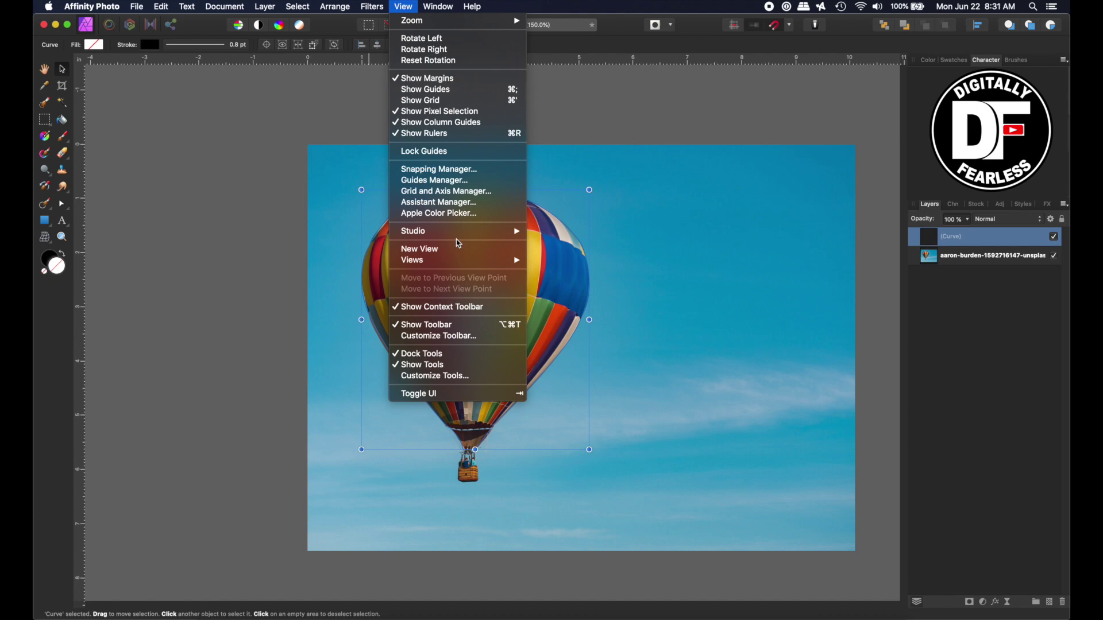
mouse_move(458, 238)
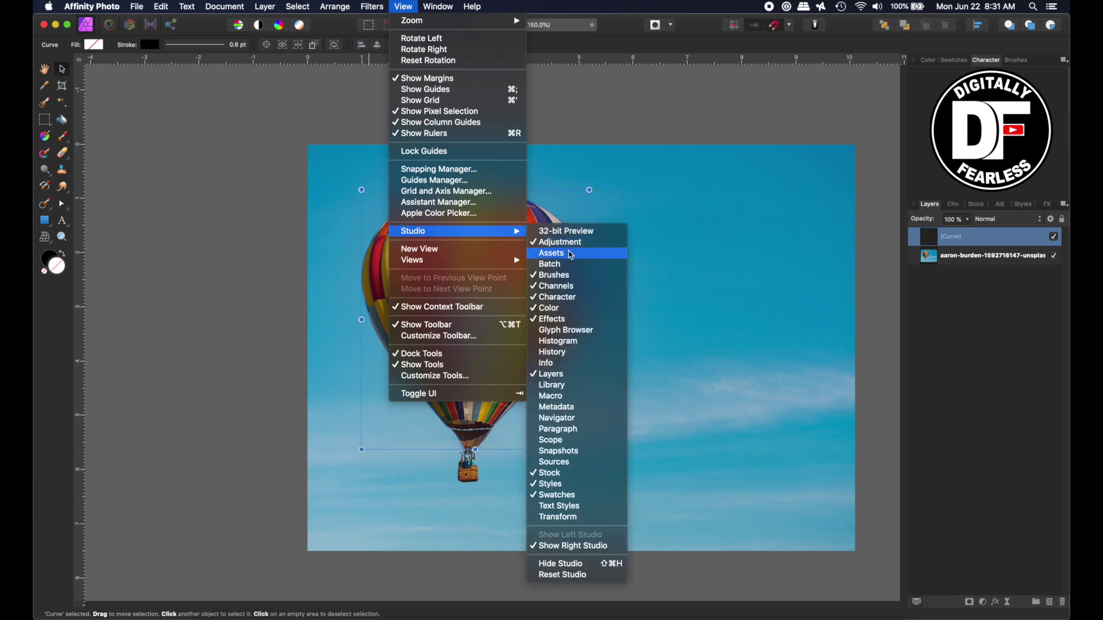
left_click(570, 253)
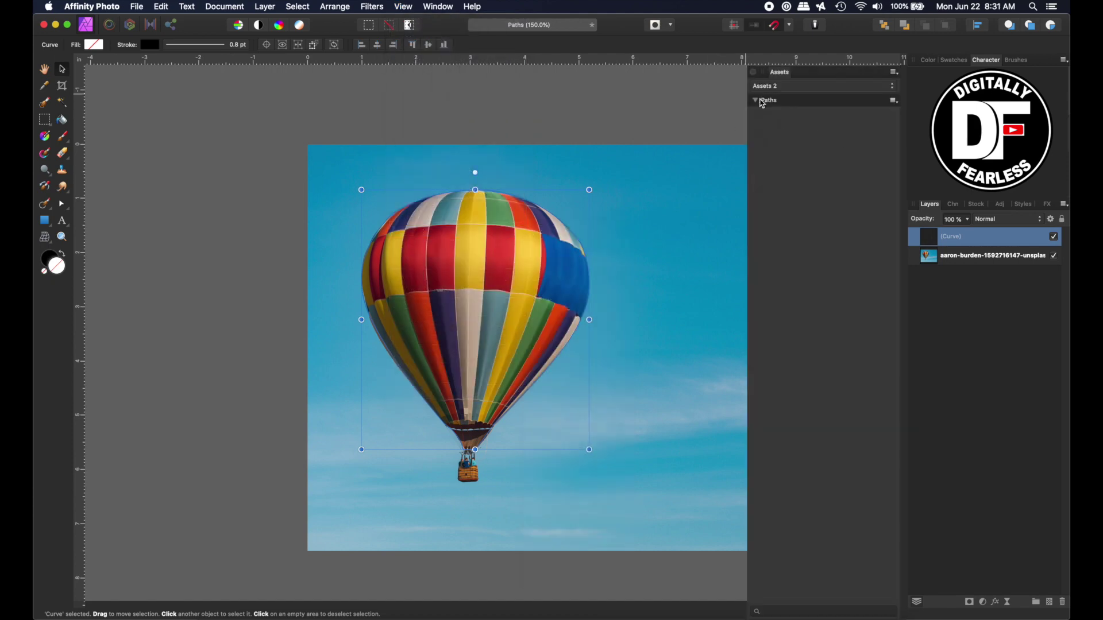
Delete the existing Paths category and add a new category, Assets 3
left_click(897, 107)
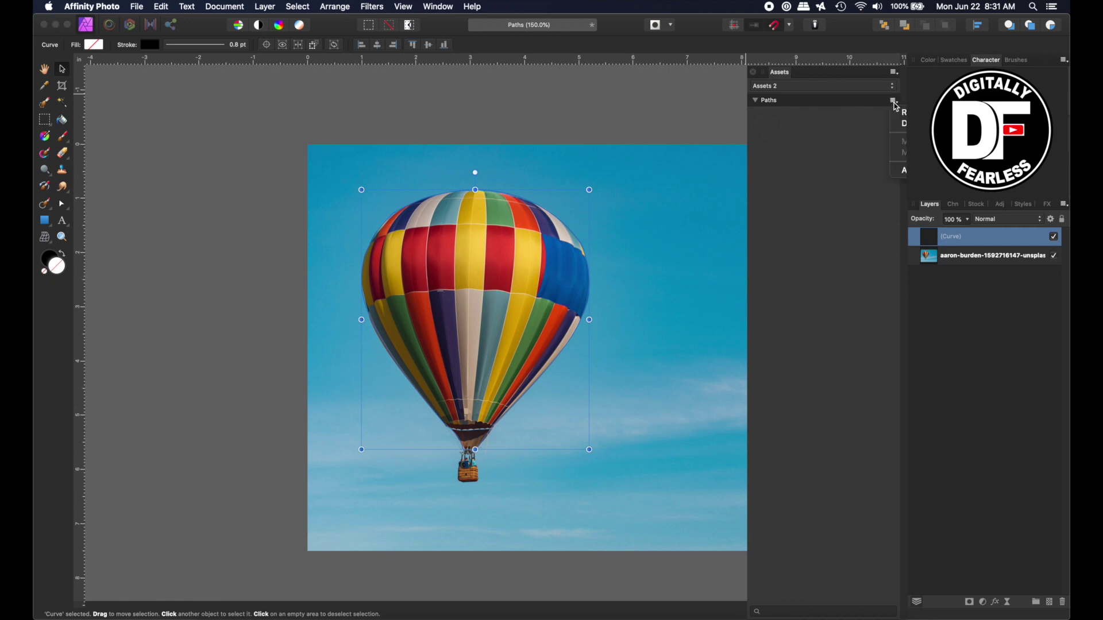
left_click(894, 141)
left_click(904, 138)
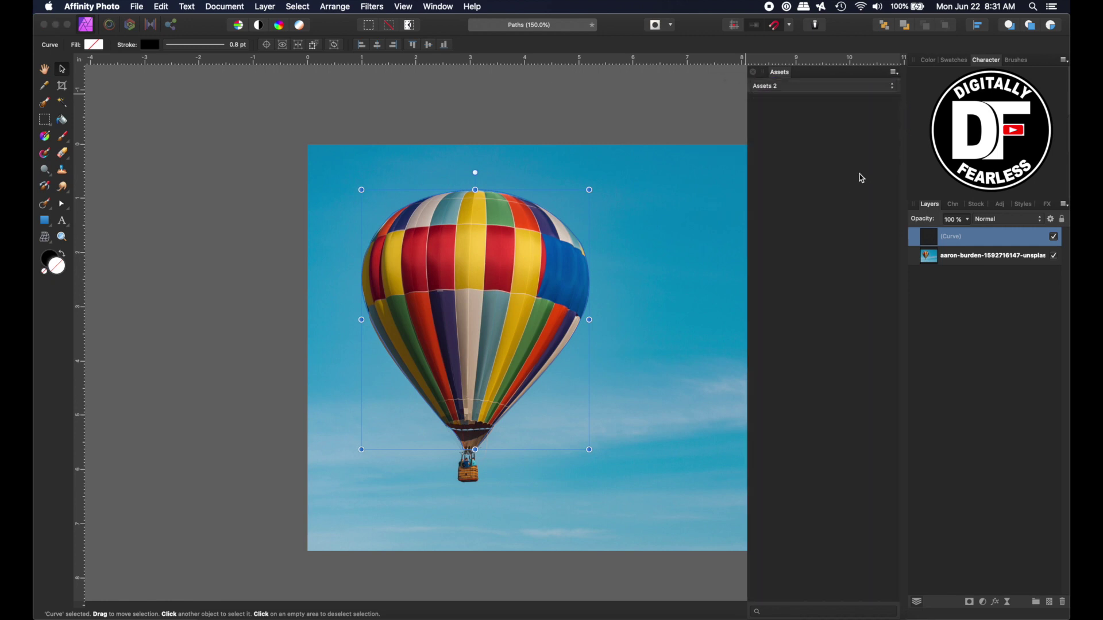
left_click(894, 76)
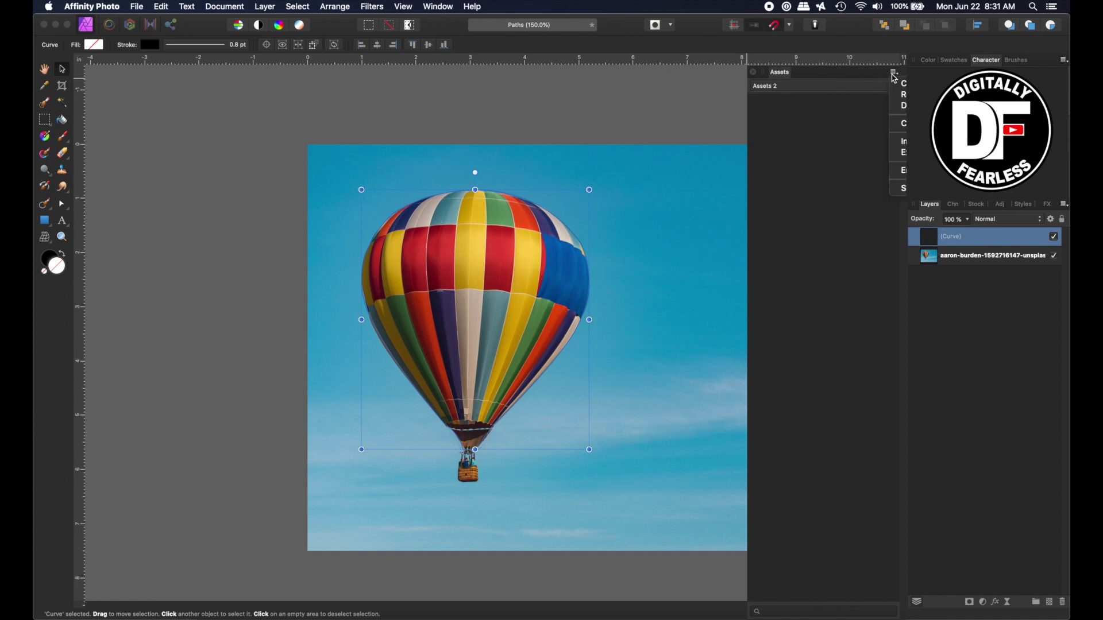
left_click(905, 84)
Rename the new subcategory to Paths and reselect the Curve layer
left_click(894, 101)
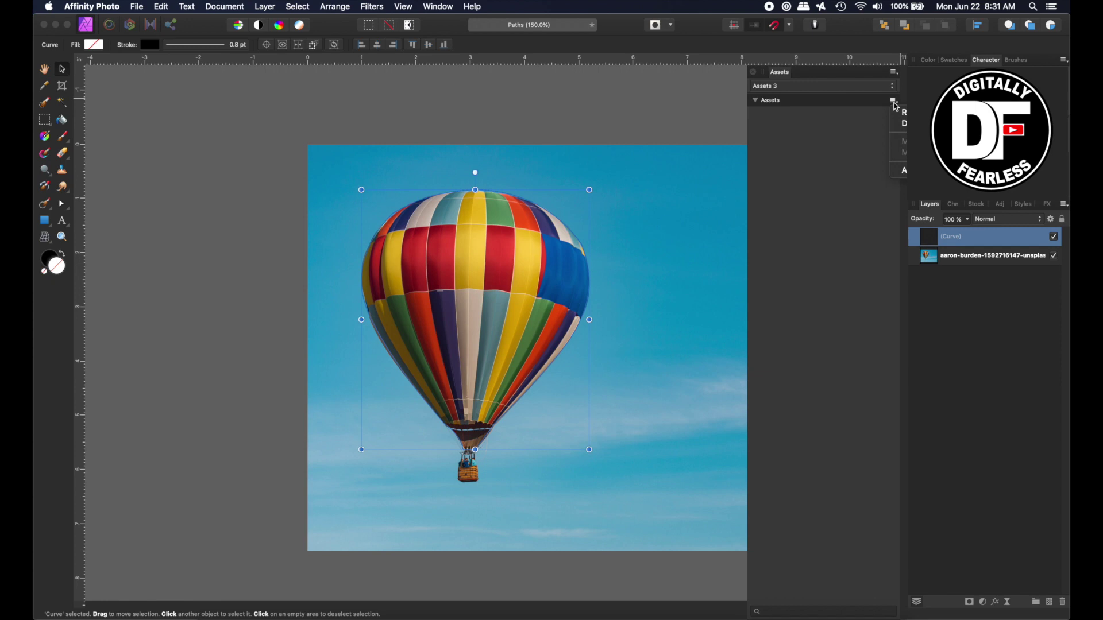
left_click(901, 121)
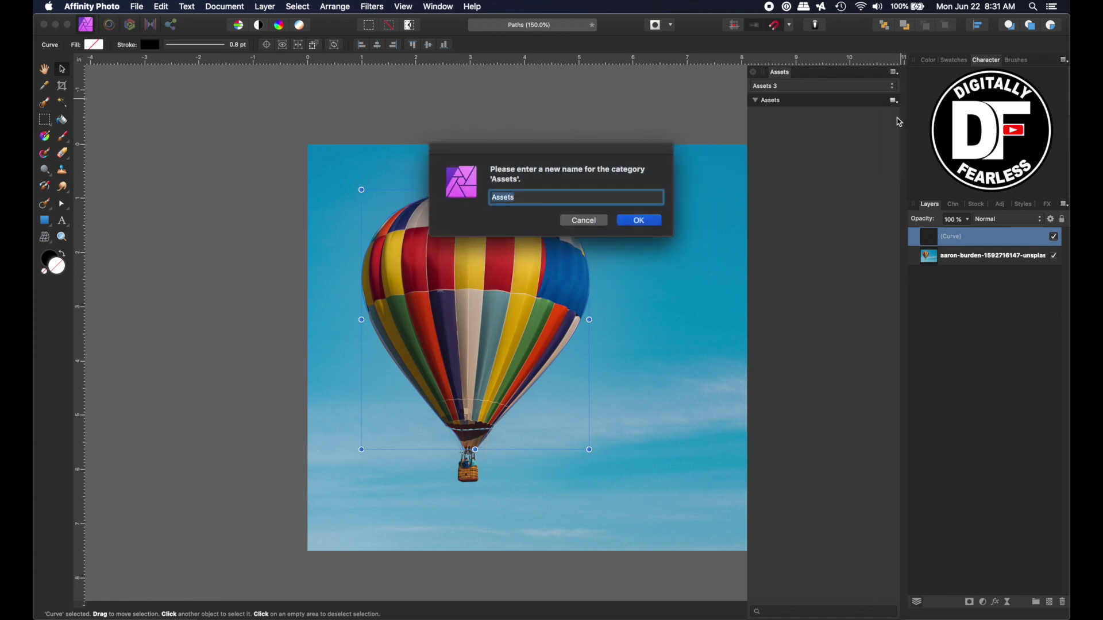
type("Paths")
left_click(657, 223)
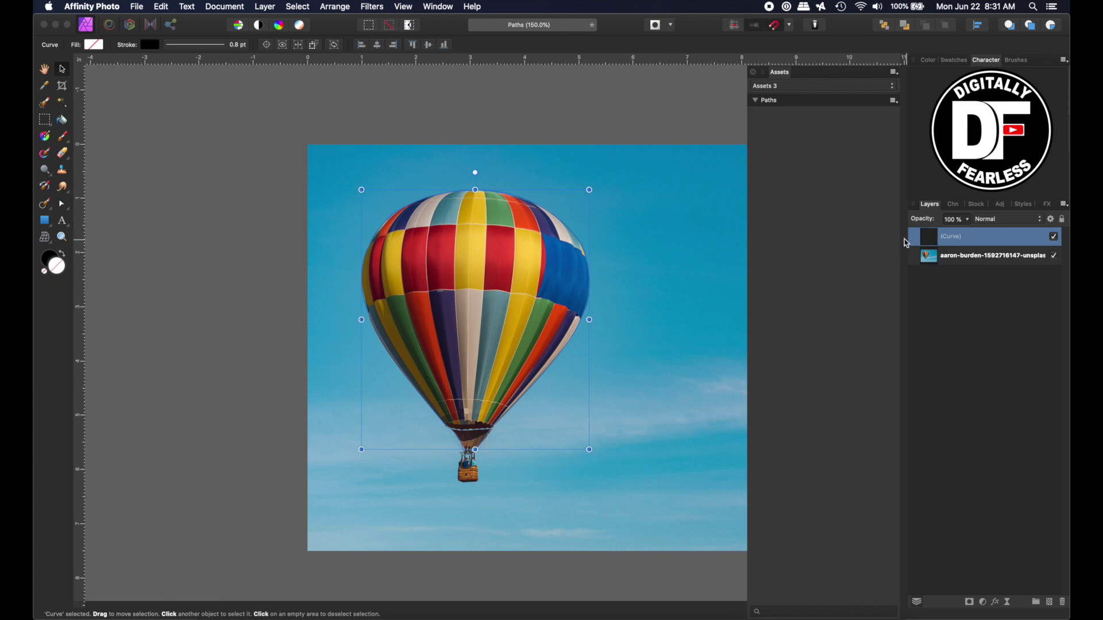
left_click(928, 256)
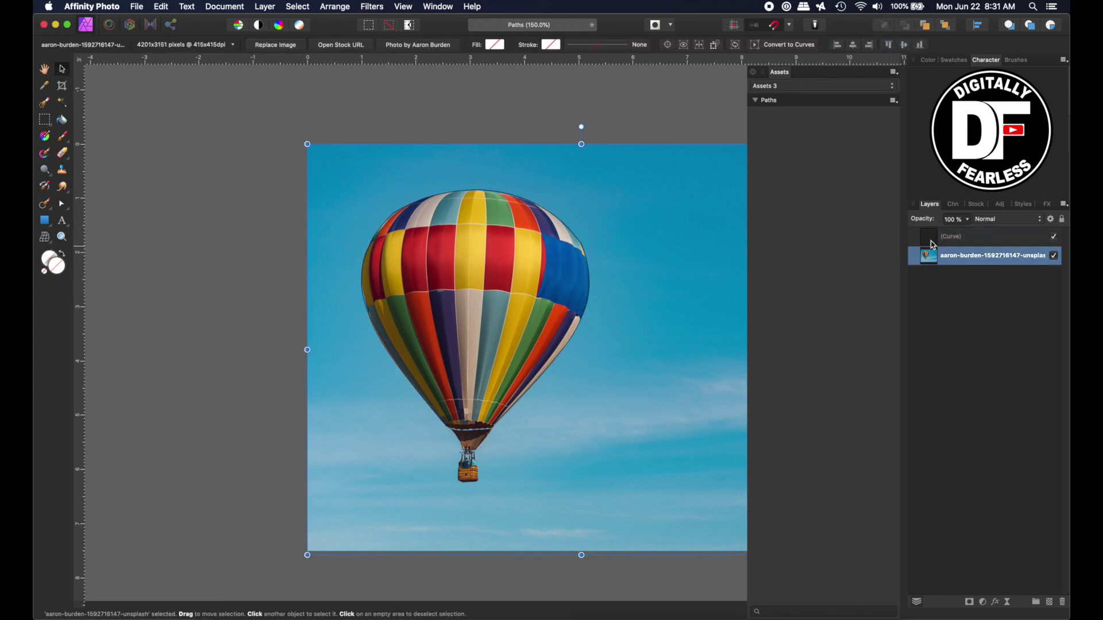
left_click(933, 243)
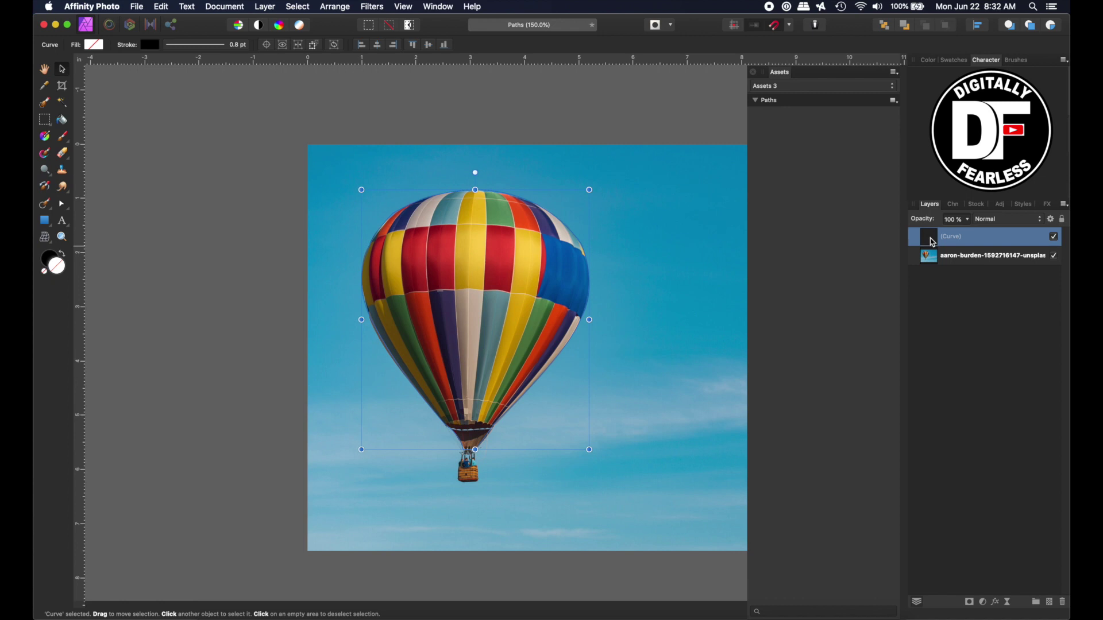
Add the balloon curve to the Paths subcategory from selection and hide the original Curve layer
left_click(895, 103)
left_click(903, 171)
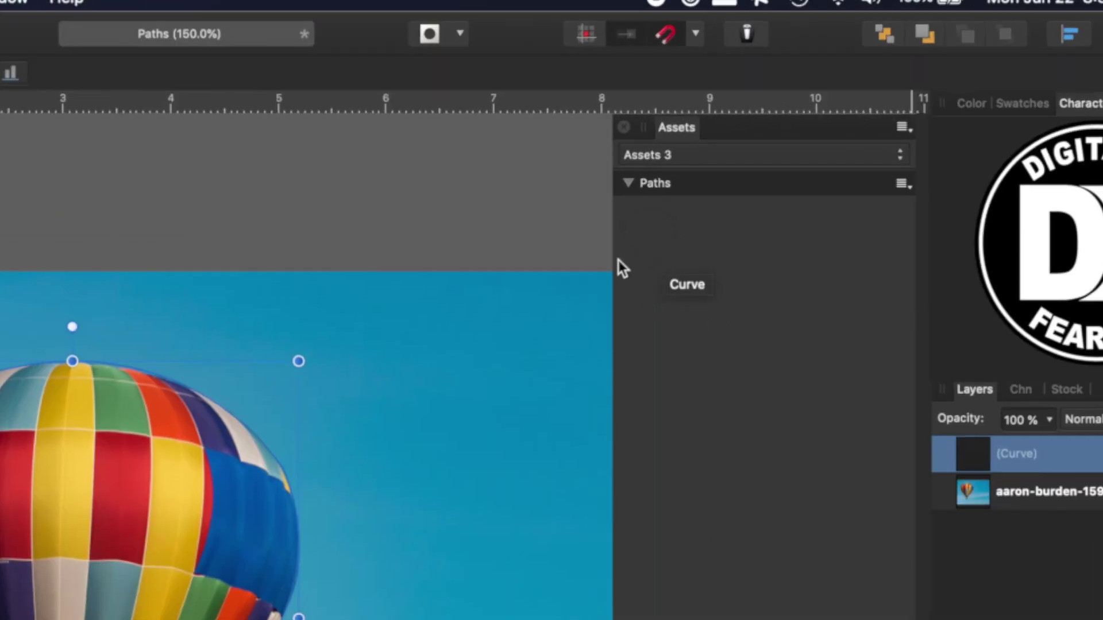
left_click(1006, 522)
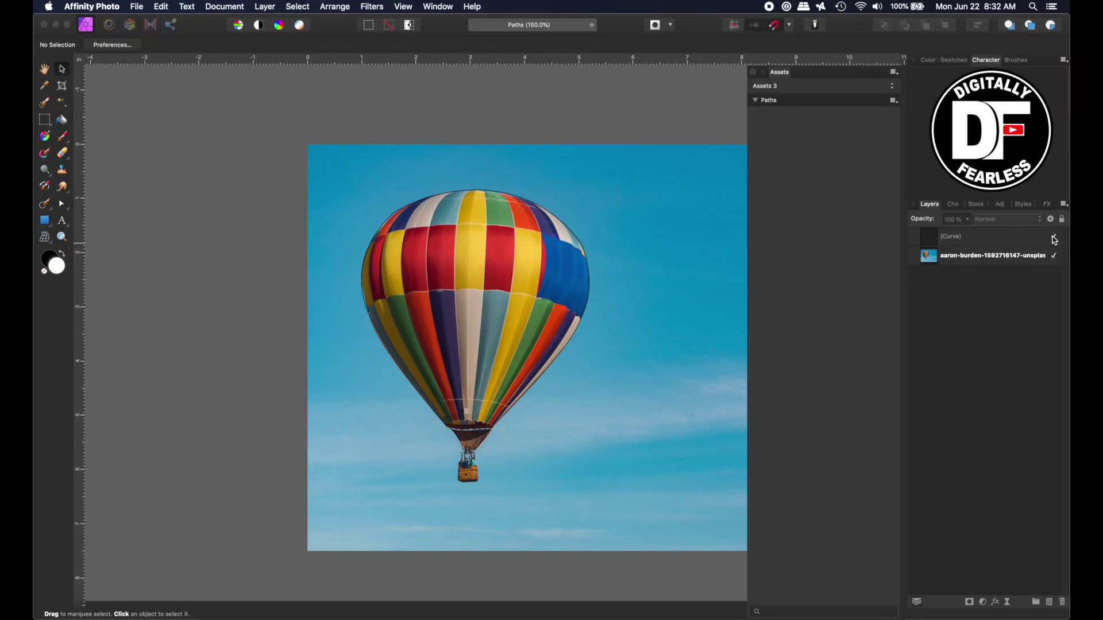
left_click(1006, 241)
left_click(1054, 237)
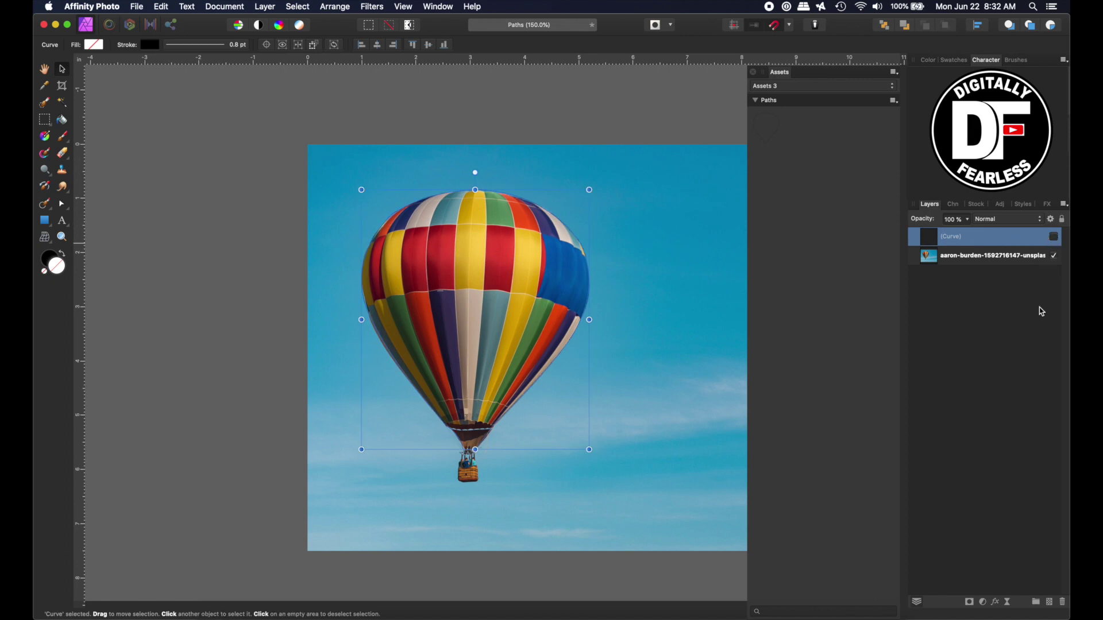
Place a test copy of the saved path on the photo, then delete it
left_click_drag(760, 133, 477, 319)
left_click(62, 204)
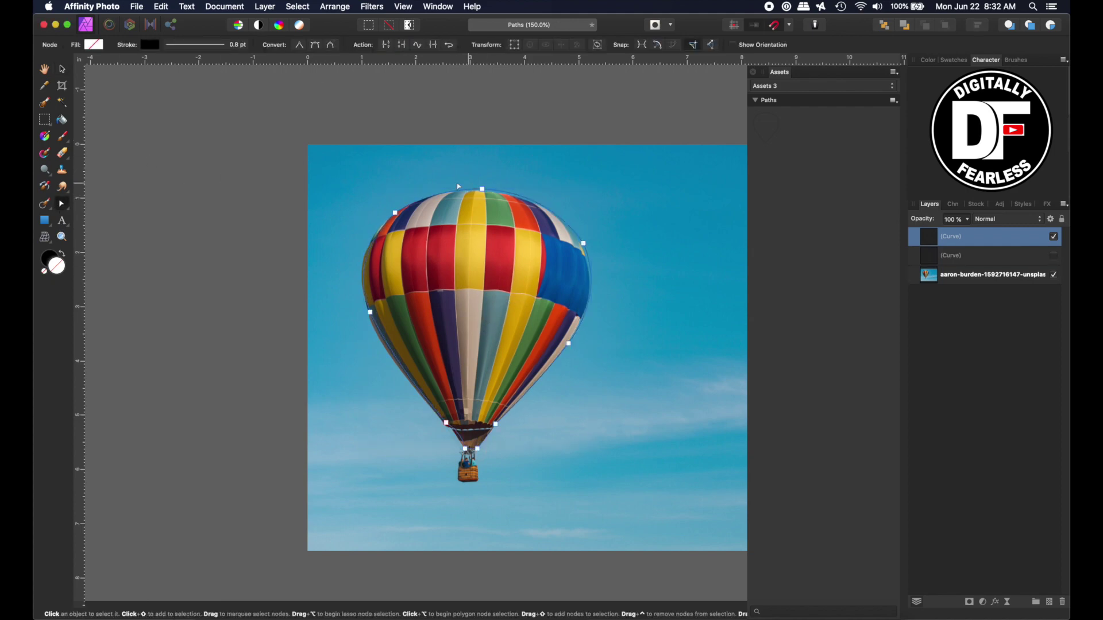
left_click(60, 68)
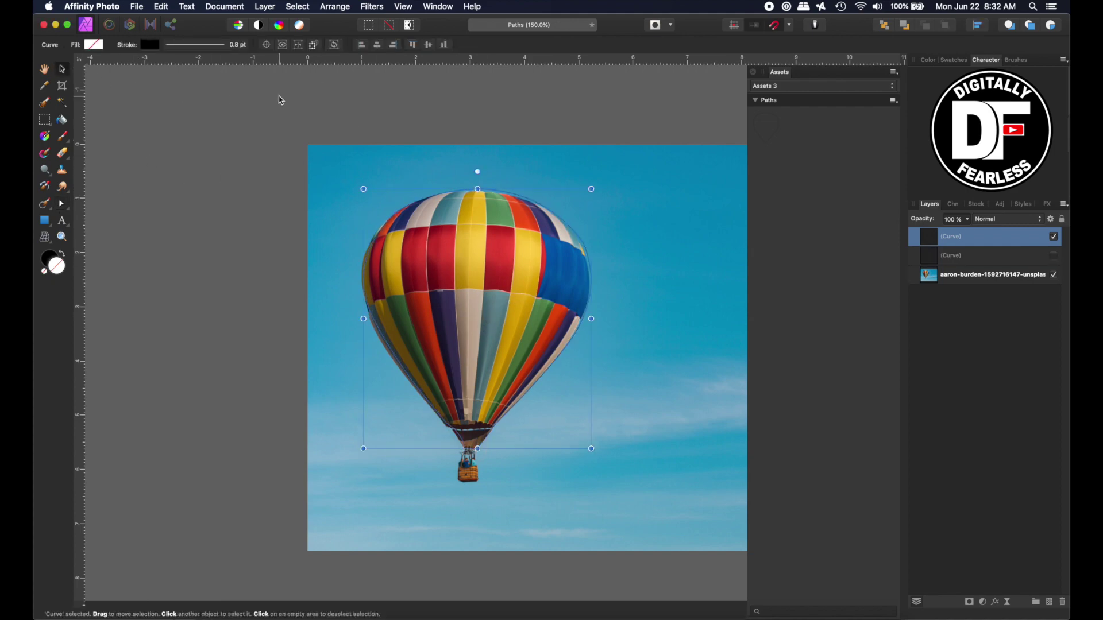
key("Delete")
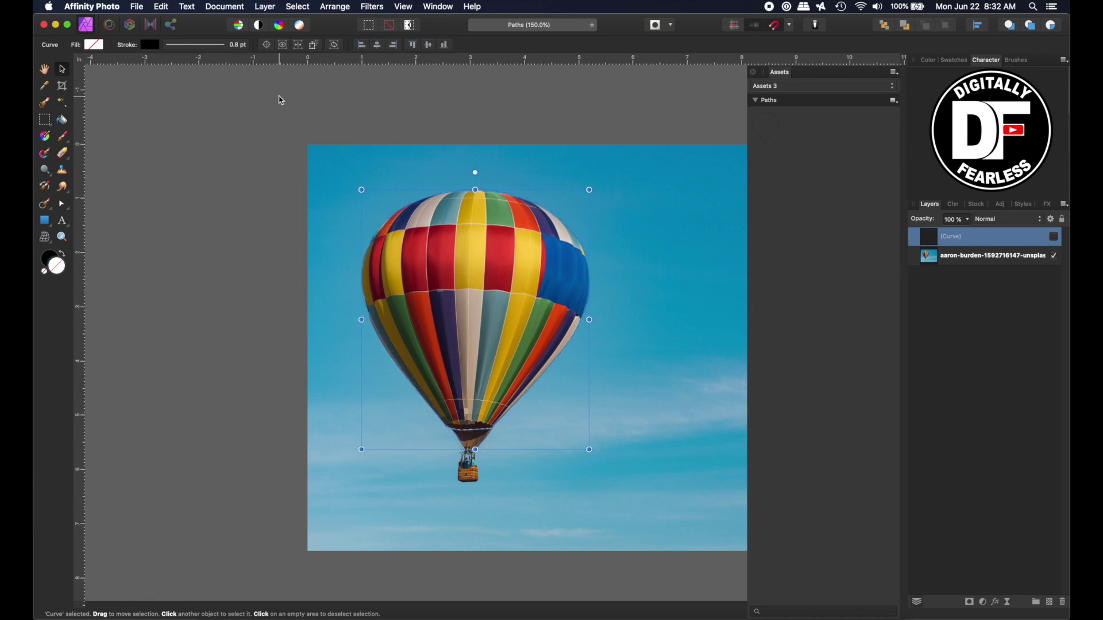
left_click(1009, 300)
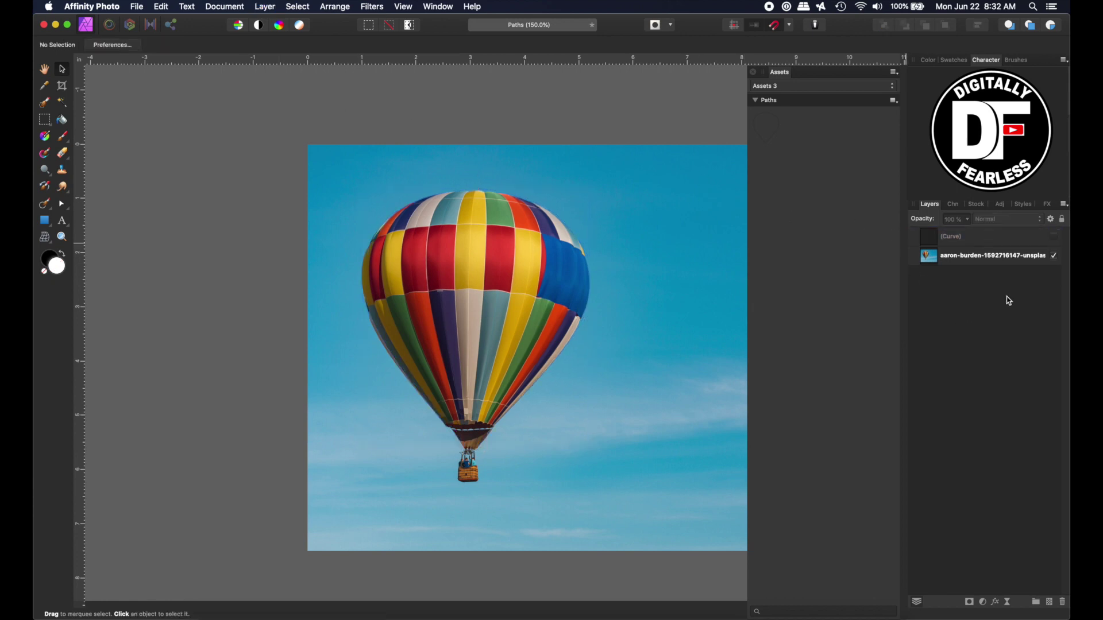
Show the Curve again, dock Assets left, add a Pixel layer, and marquee-select the whole photo
left_click(1056, 239)
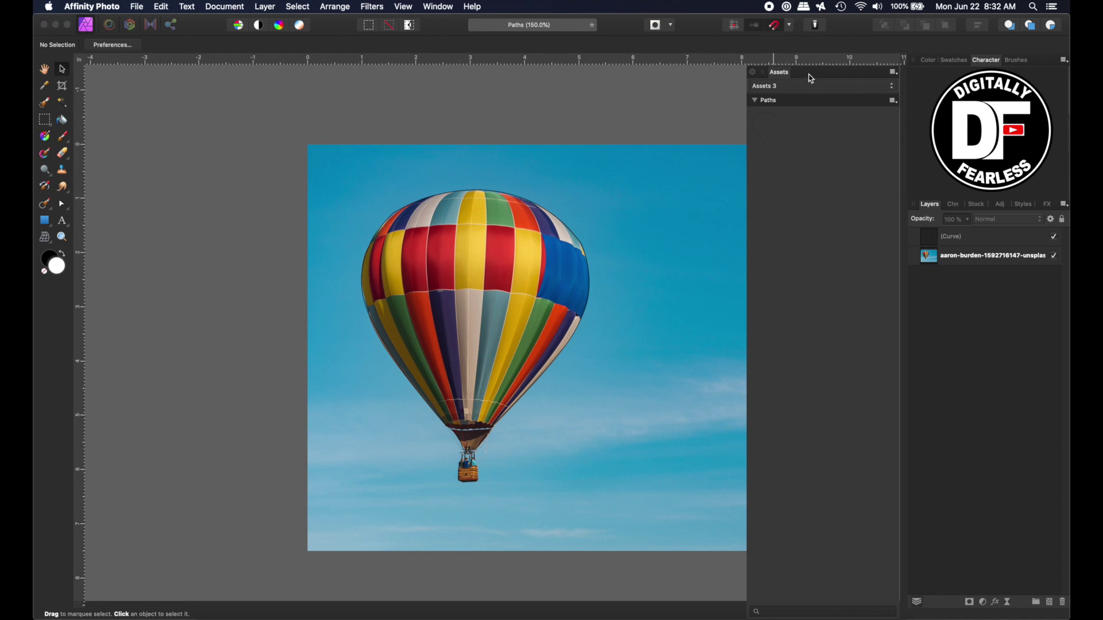
left_click_drag(812, 79, 171, 79)
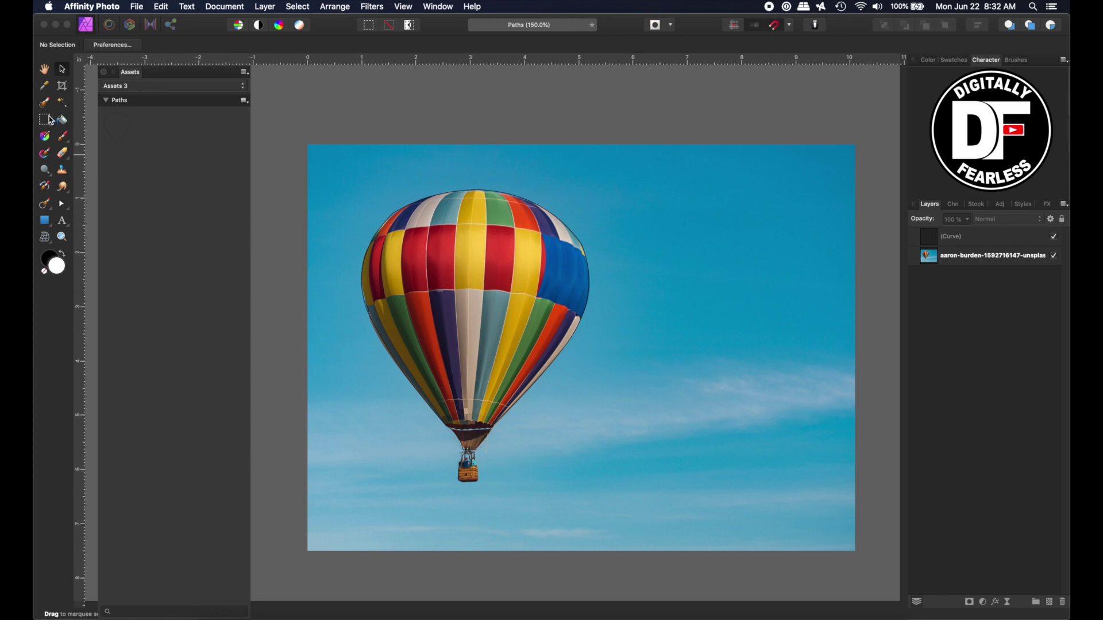
left_click(1049, 602)
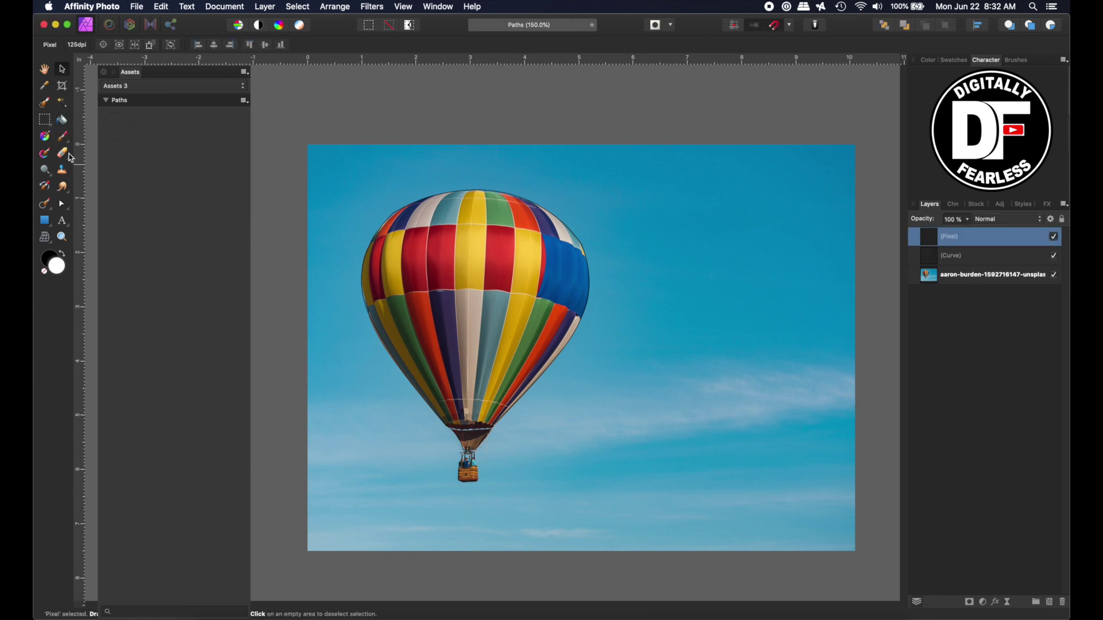
left_click(44, 120)
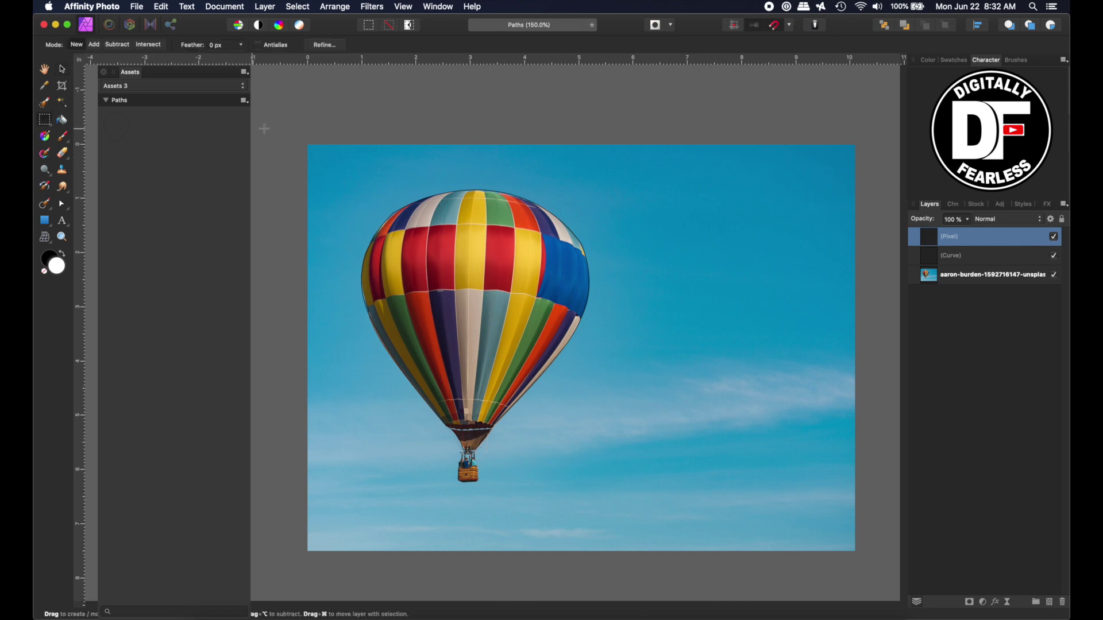
left_click_drag(308, 142, 855, 553)
Flood-fill the selection on the Pixel layer with white
left_click(62, 120)
left_click(337, 165)
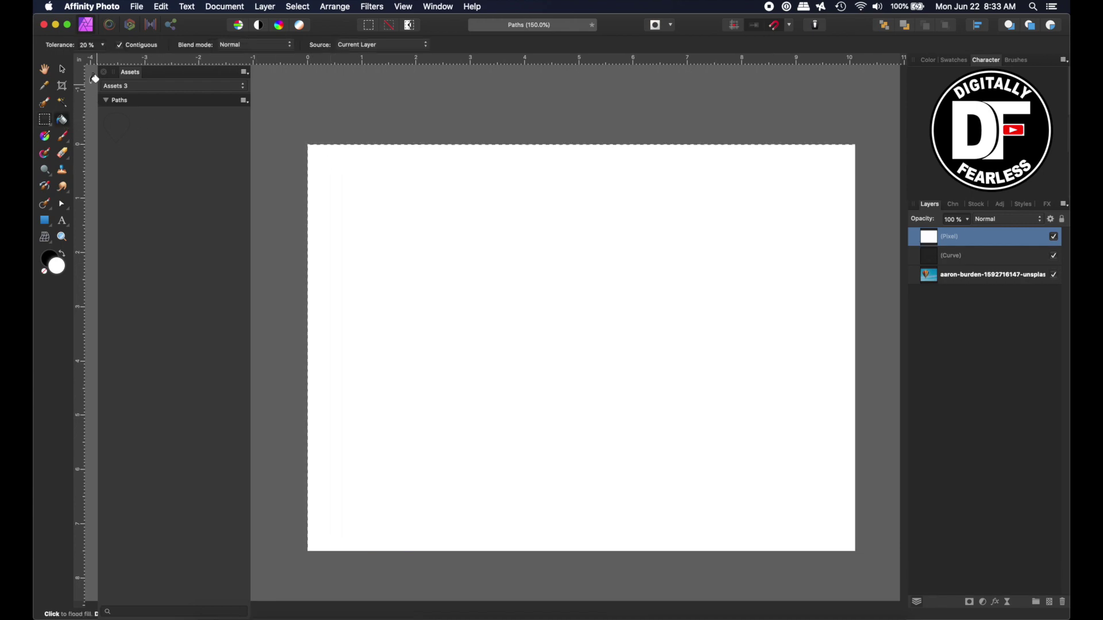
left_click(64, 70)
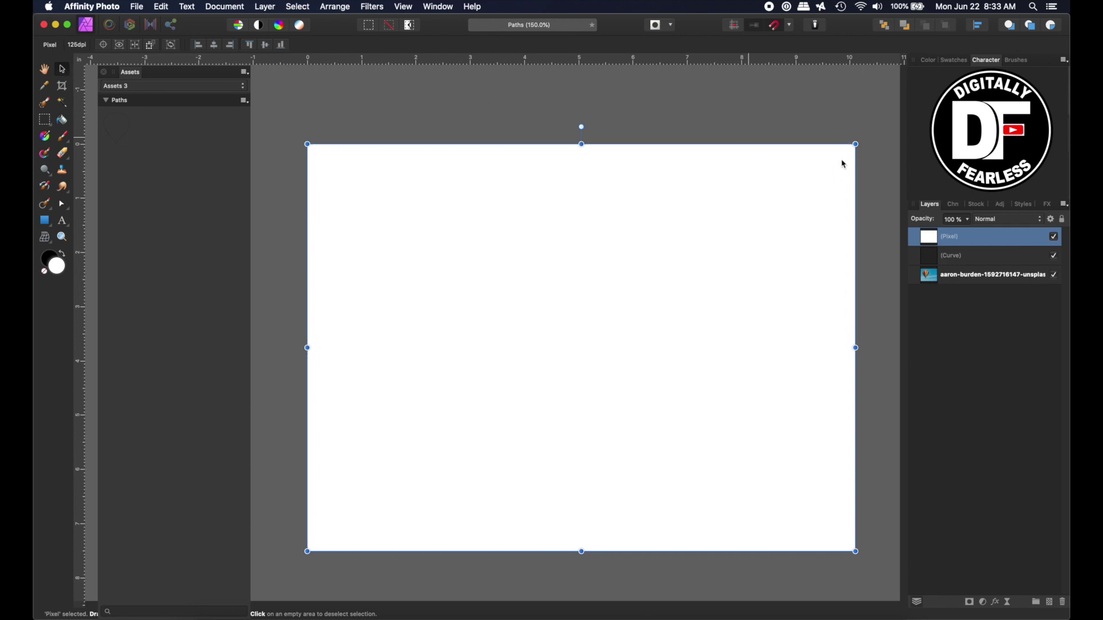
Move the Curve layer above the white Pixel layer and group the two with Cmd+G
left_click_drag(938, 260, 933, 233)
left_click(930, 243, "shift")
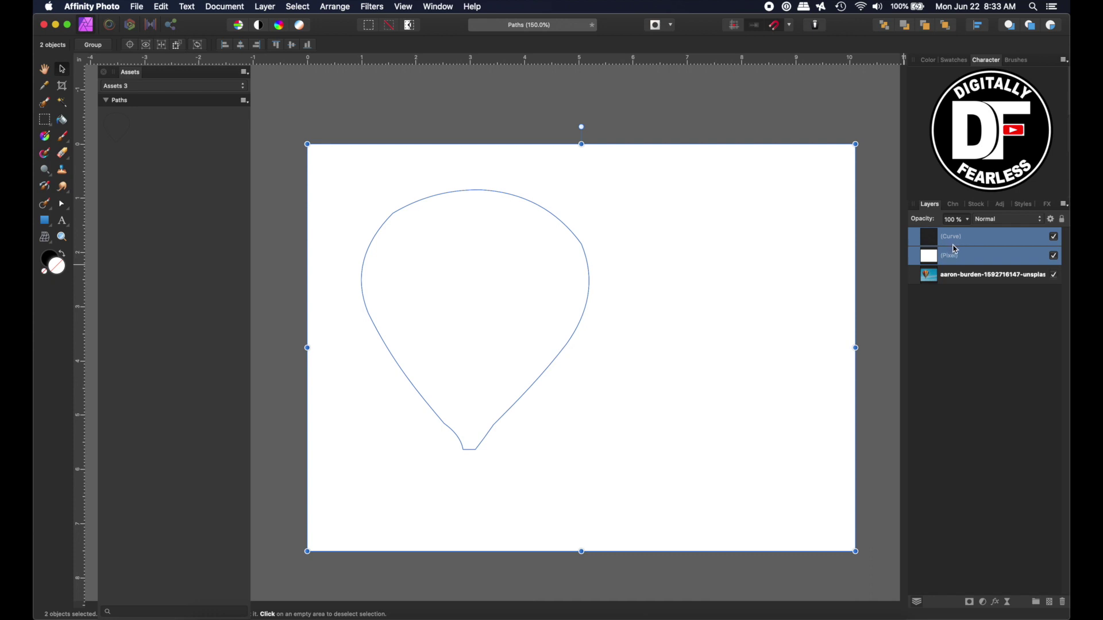
key("super+g")
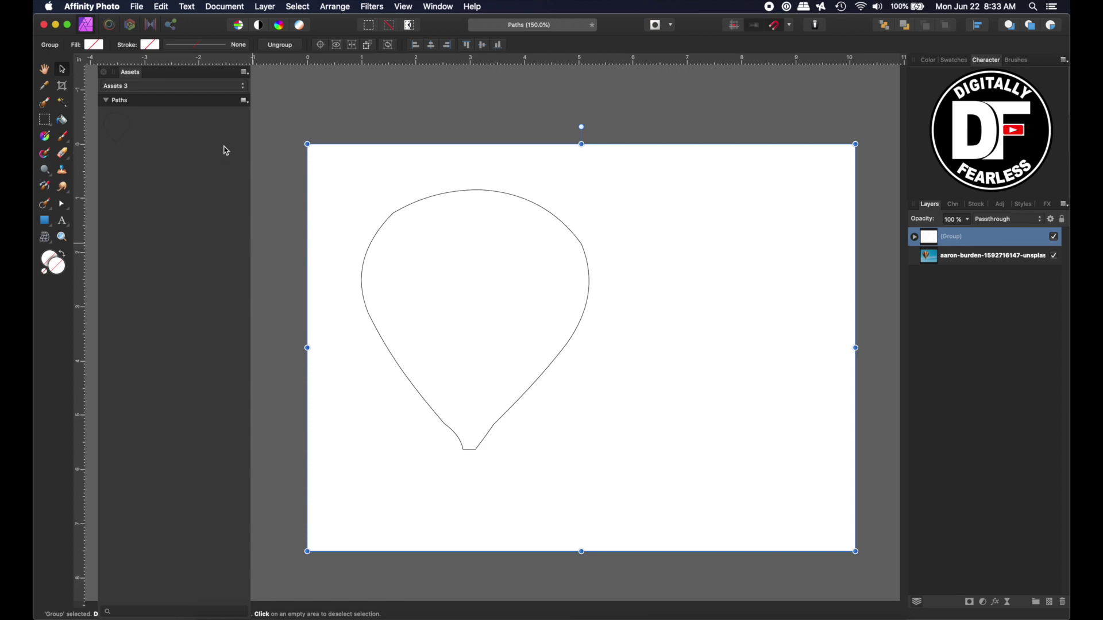
Save the white balloon group as a second Paths asset, then delete it from the document
left_click(244, 103)
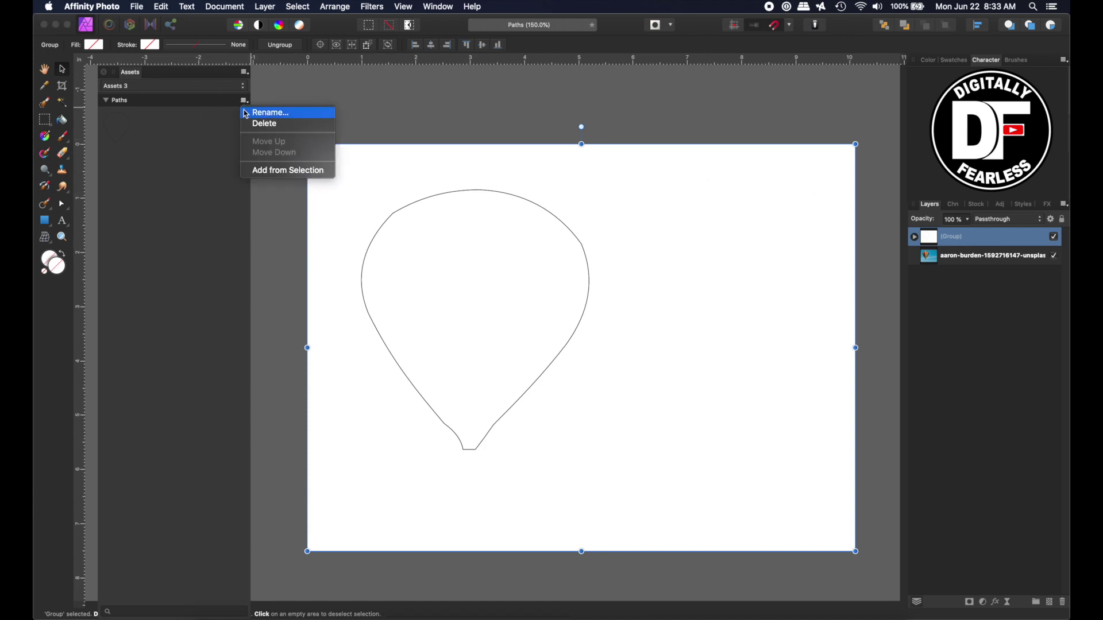
left_click(259, 172)
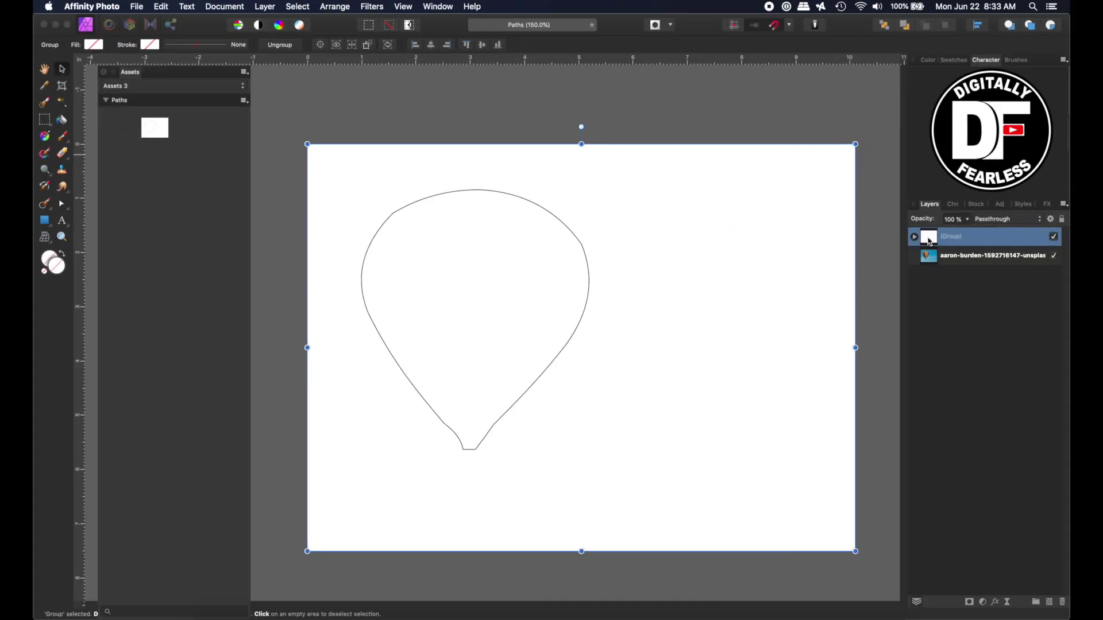
key("Delete")
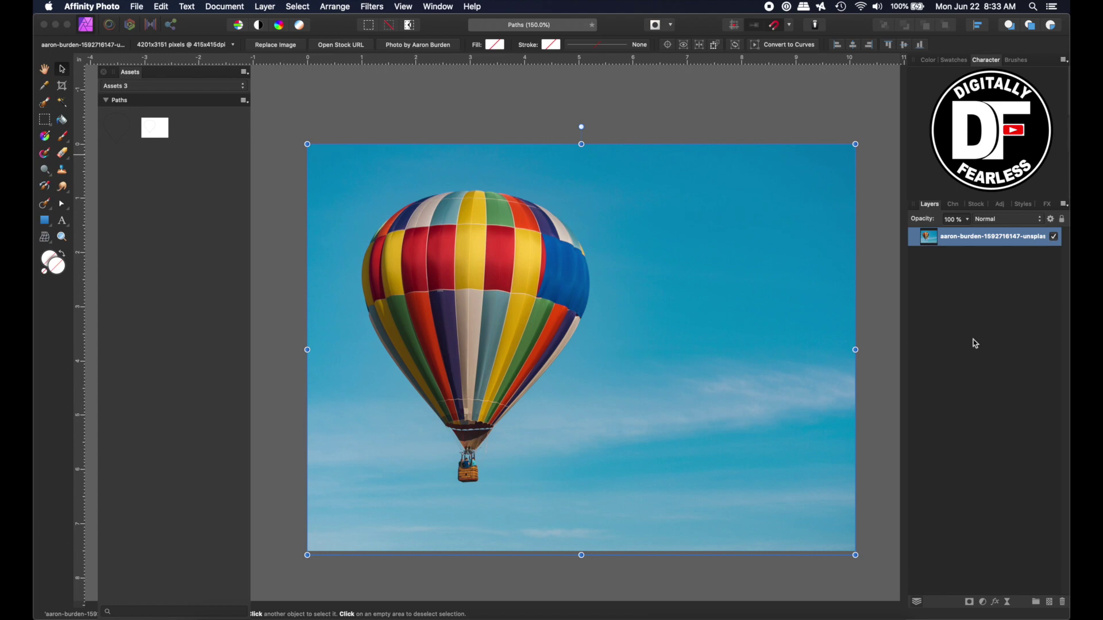
left_click(989, 343)
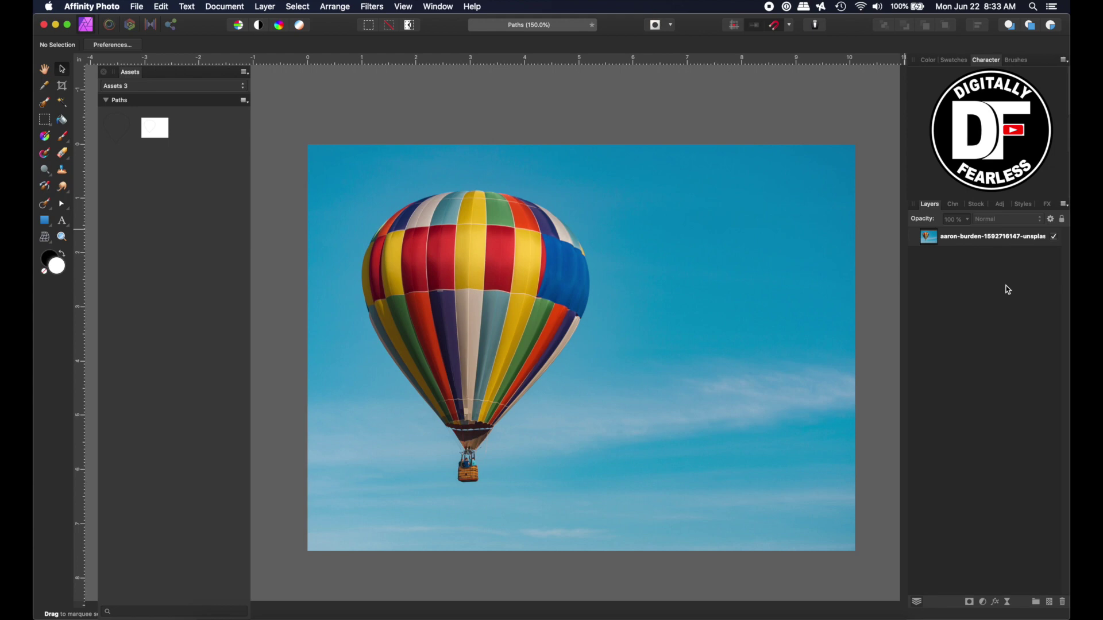
Place the saved white balloon group asset on the photo and hide its white Pixel layer
left_click(345, 155)
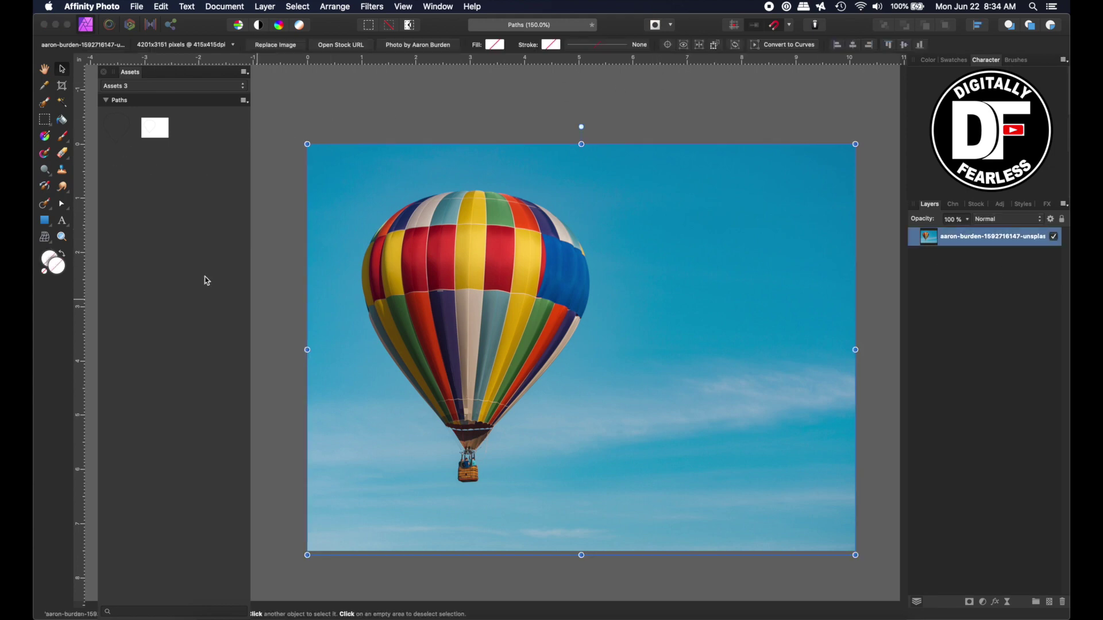
left_click(672, 81)
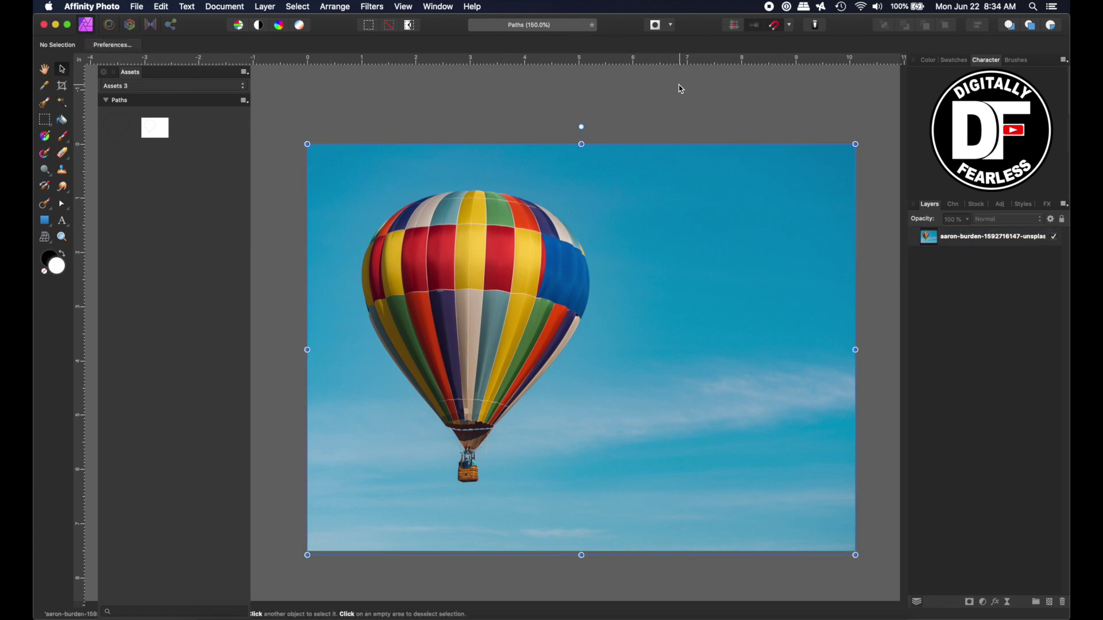
left_click(928, 239)
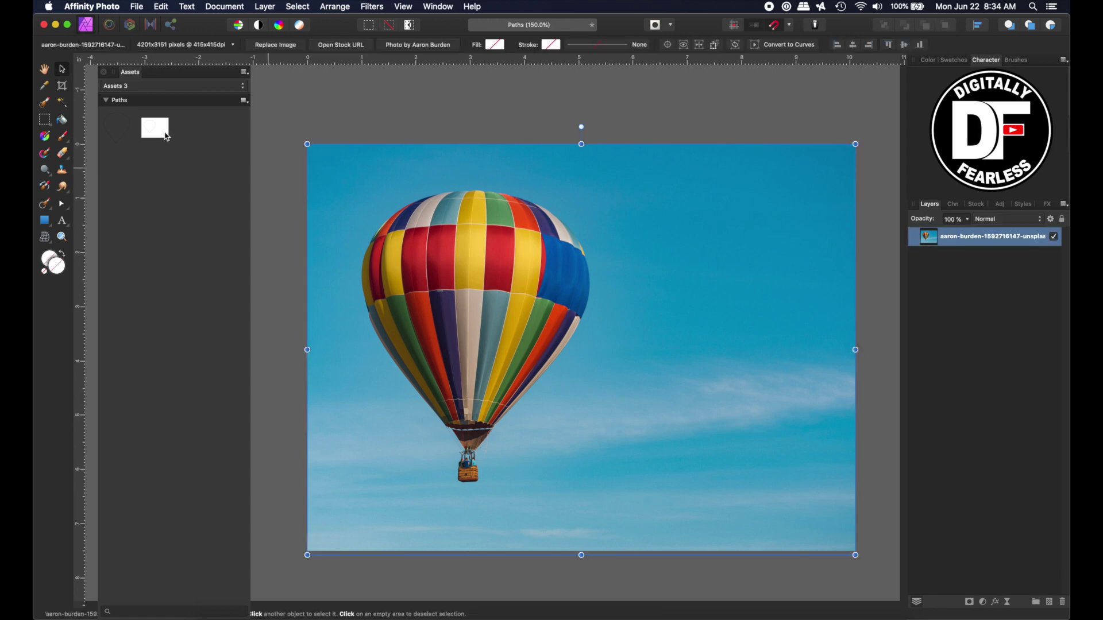
left_click_drag(155, 128, 582, 347)
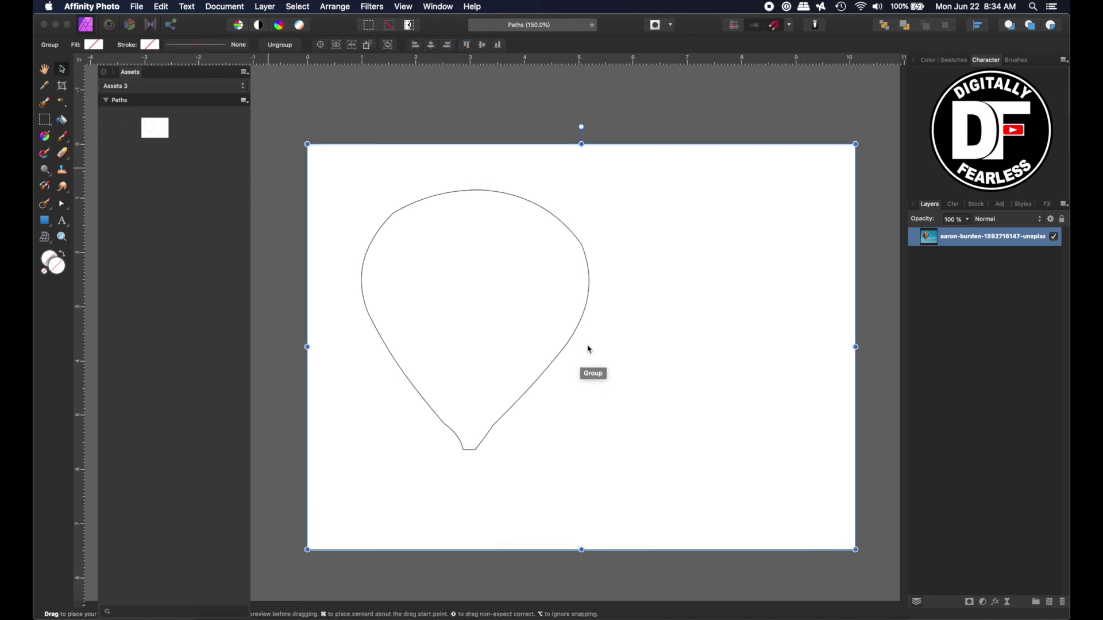
left_click(916, 238)
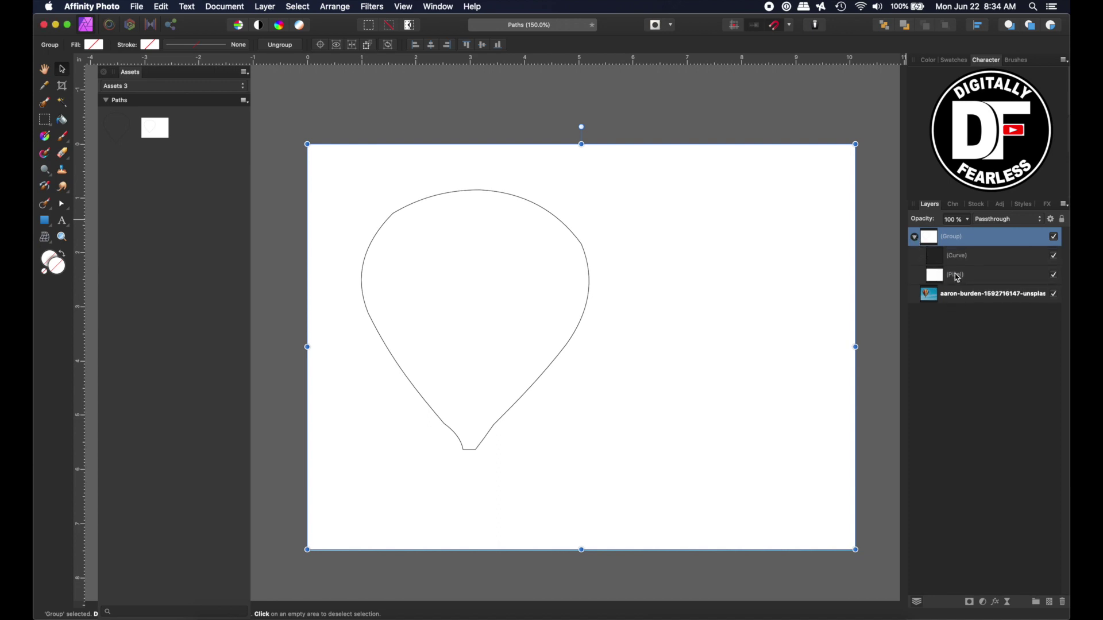
left_click(1055, 275)
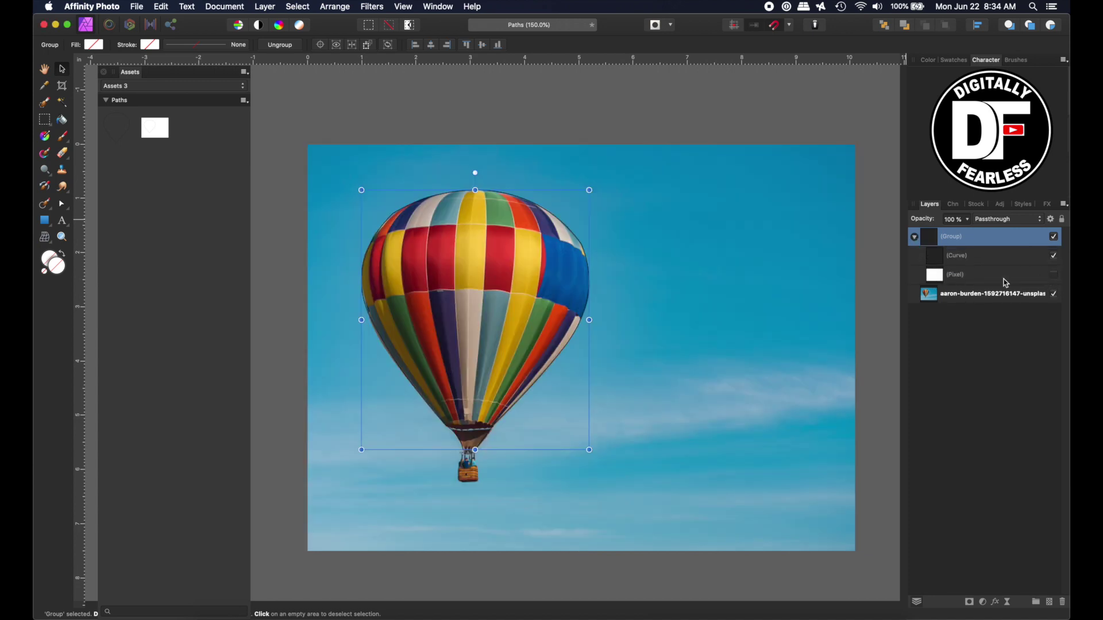
Drag the curve's top node handle with the Node Tool to fit the balloon crown
left_click(63, 205)
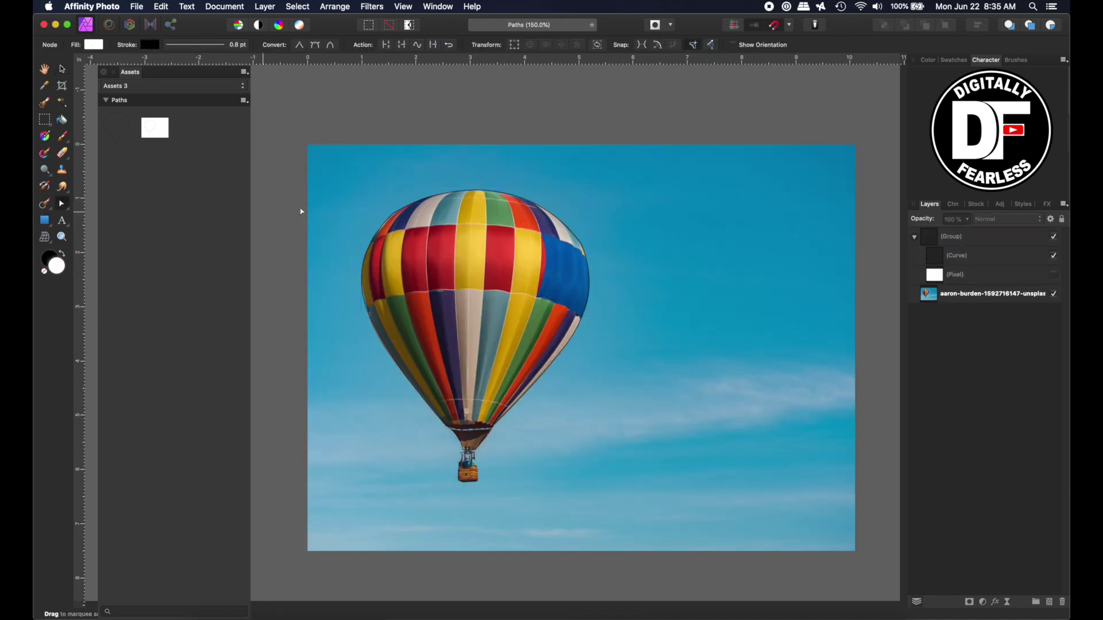
left_click(941, 260)
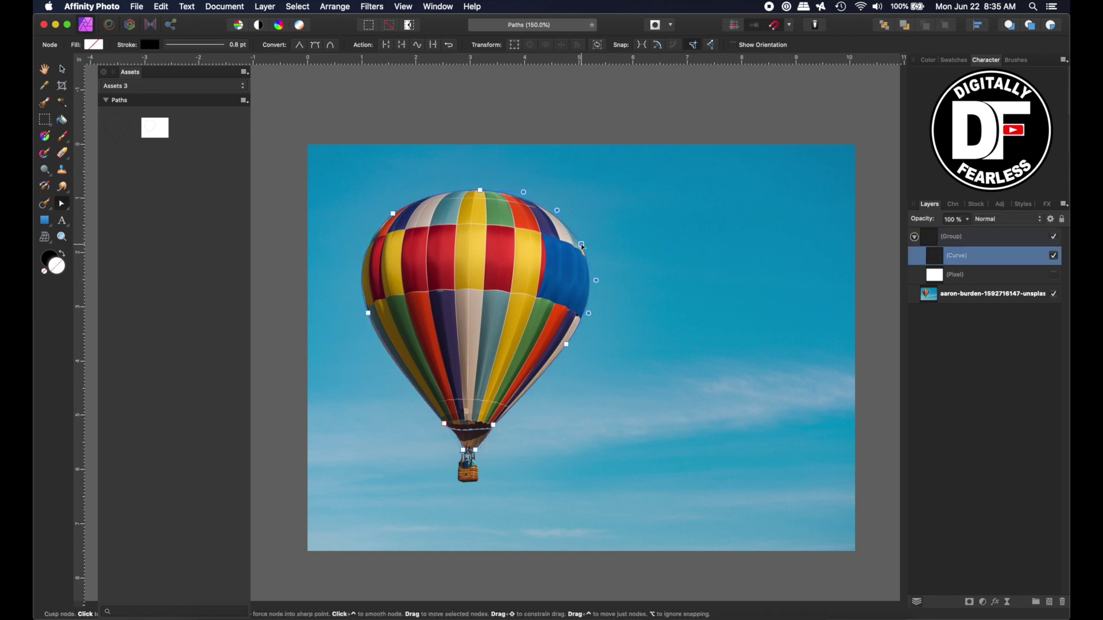
left_click_drag(524, 192, 532, 193)
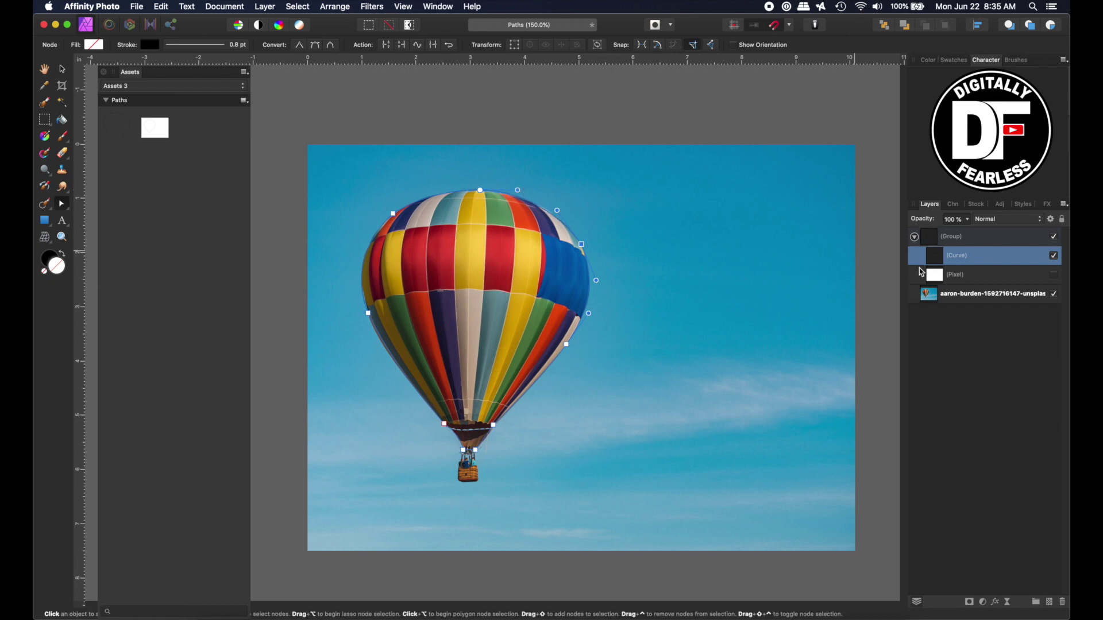
Convert the balloon outline to a selection with the Pen Tool and mask the photo layer with it
key("Escape")
left_click(63, 205)
left_click(98, 207)
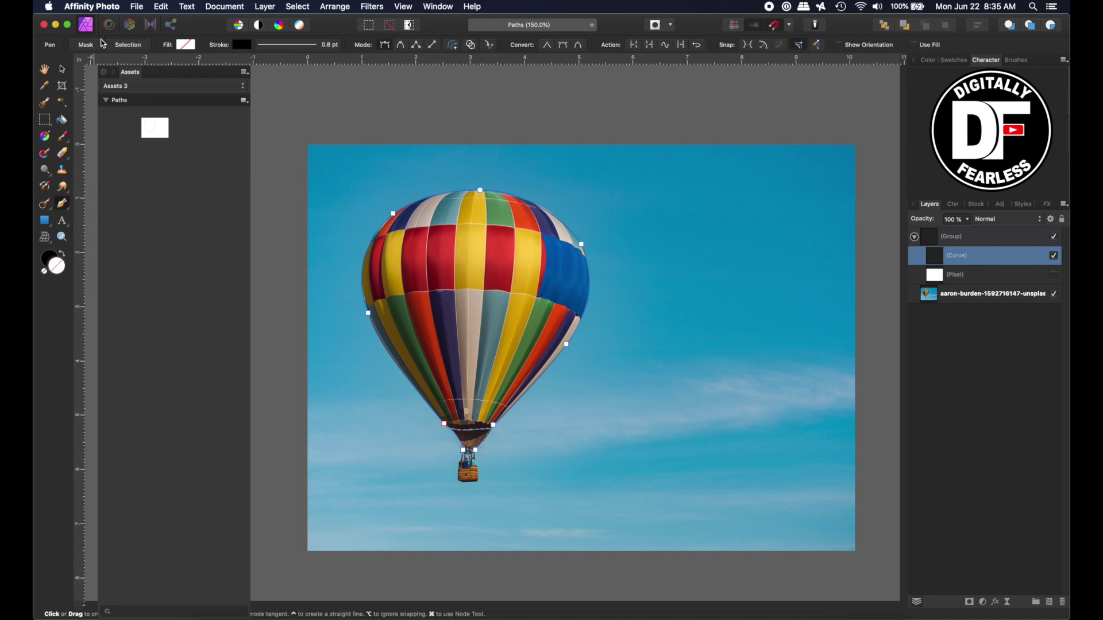
left_click(126, 45)
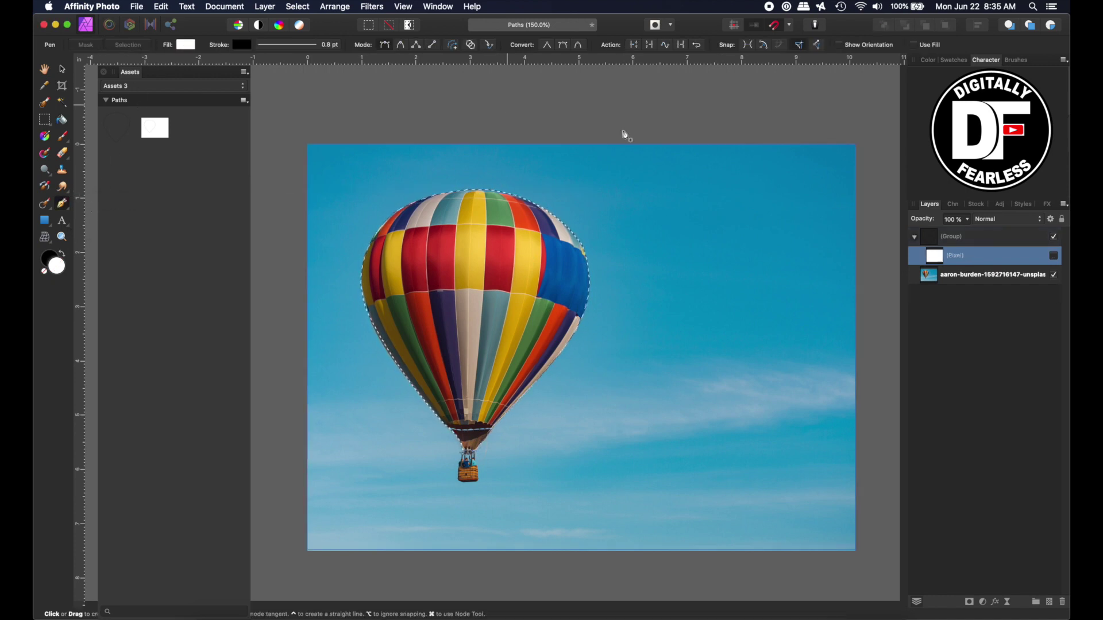
left_click(922, 275)
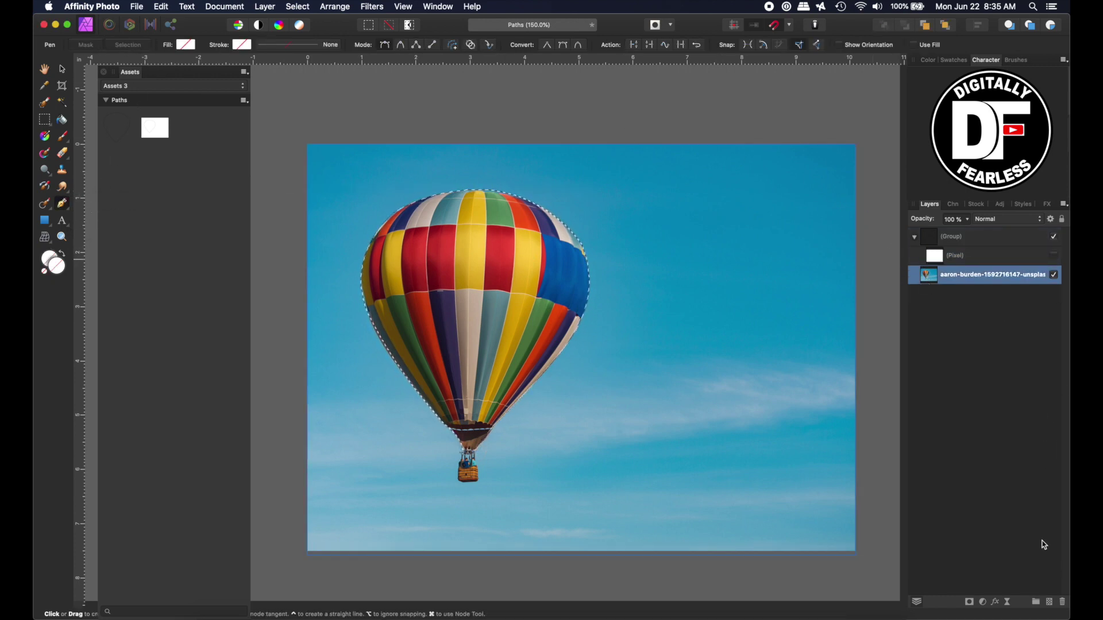
left_click(970, 602)
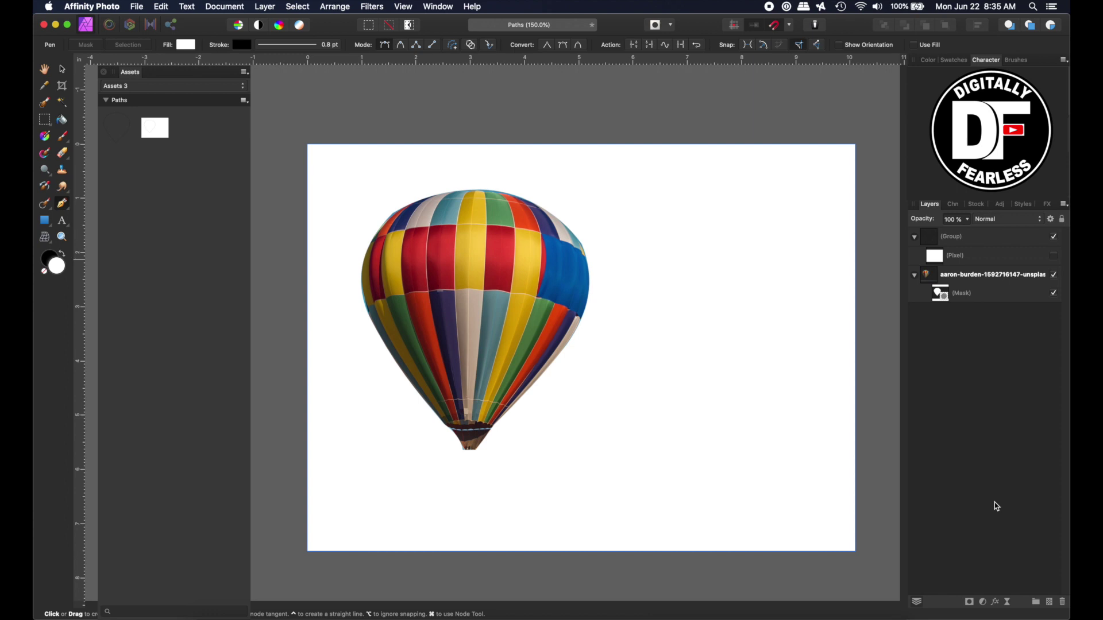
Delete the balloon mask and outline group, then reset colours to default with D
left_click(945, 301)
key("Delete")
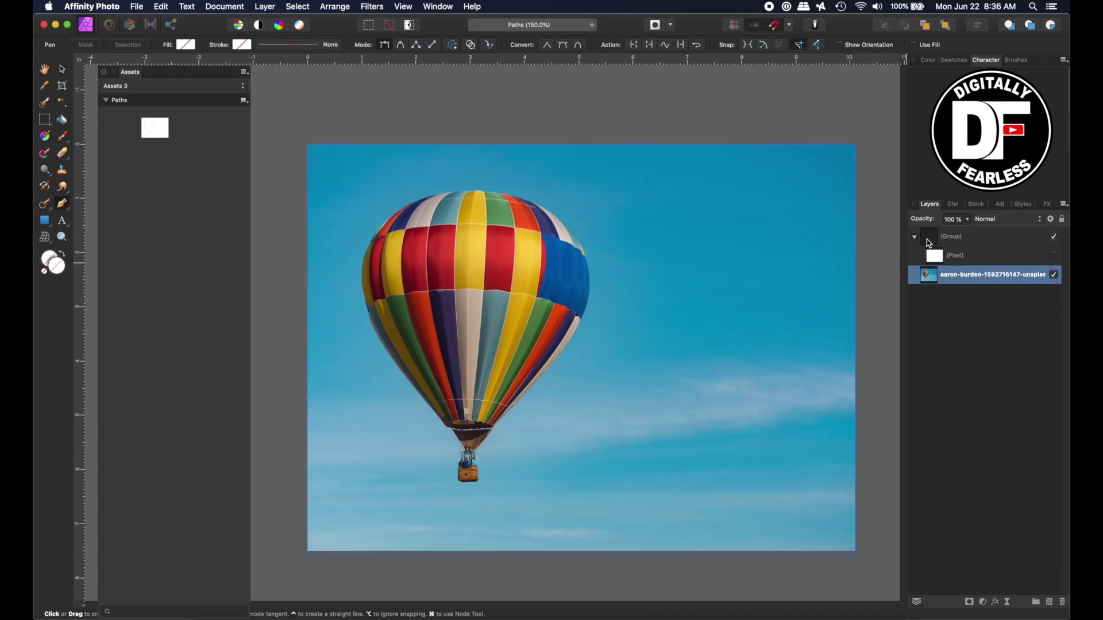
left_click(932, 236)
key("Delete")
left_click(953, 295)
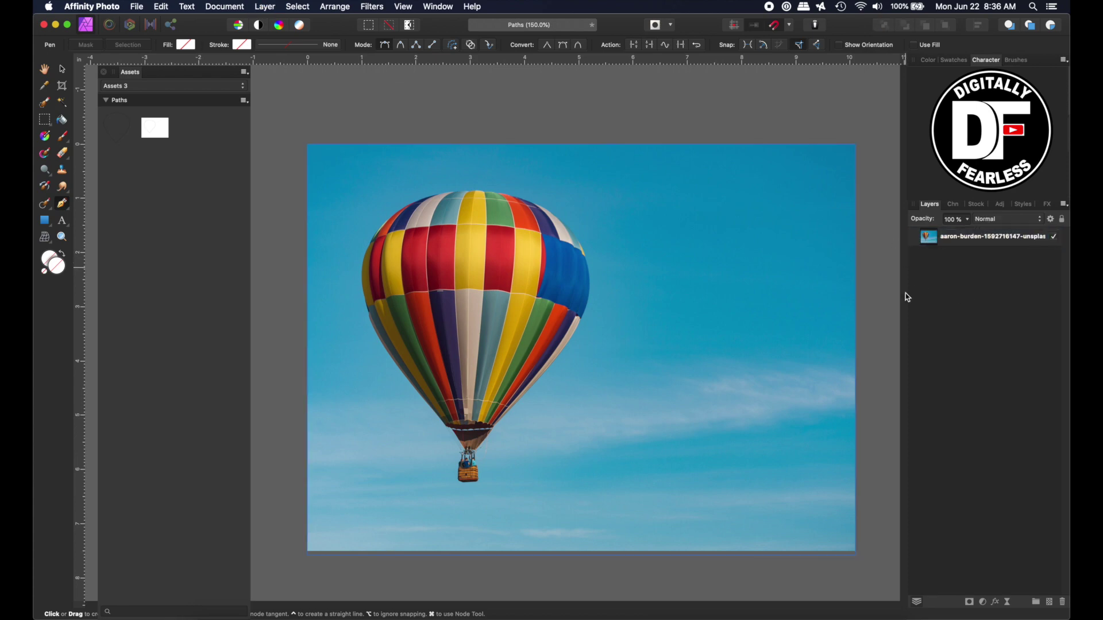
key("d")
Save and close the Paths.afphoto document
left_click(137, 8)
left_click(164, 171)
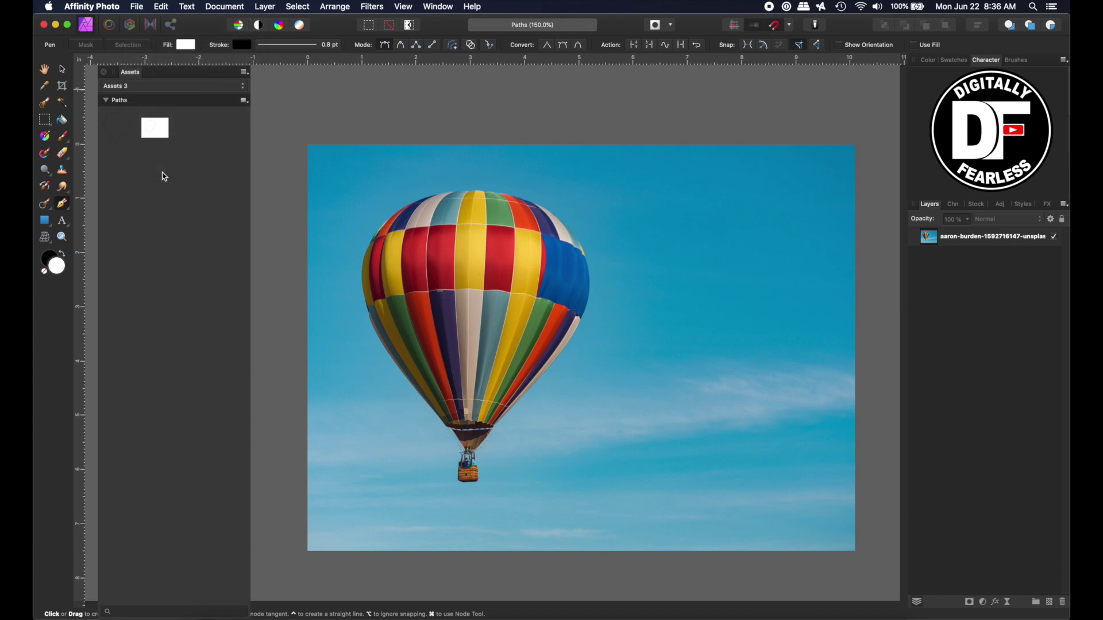
left_click(137, 7)
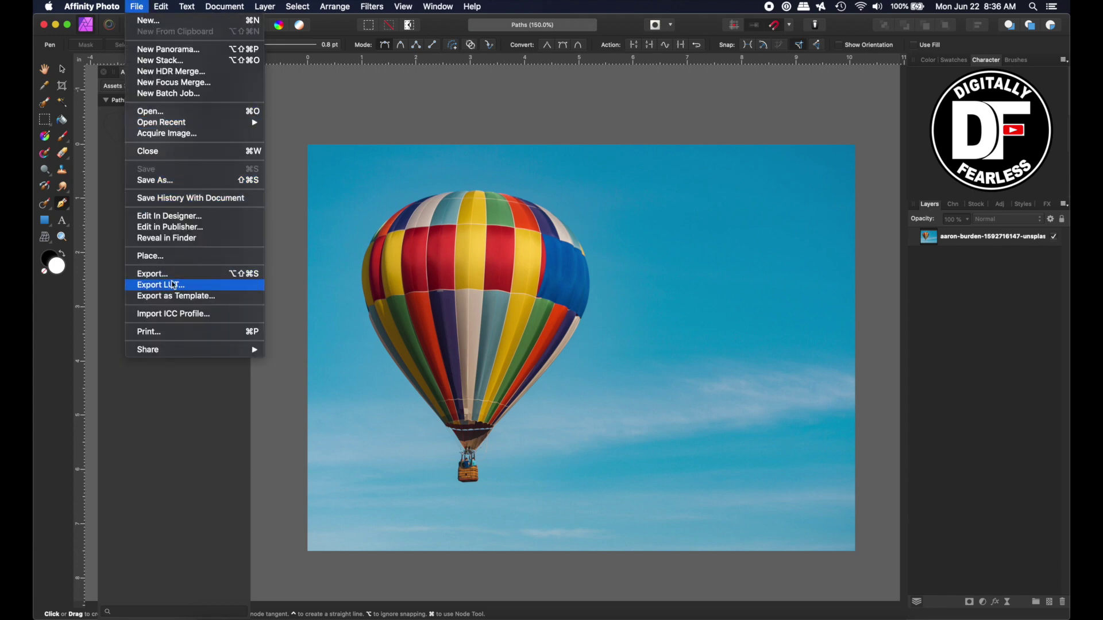
left_click(165, 151)
Reopen Paths.afphoto from Open Recent and move the Assets panel beside the canvas
left_click(140, 6)
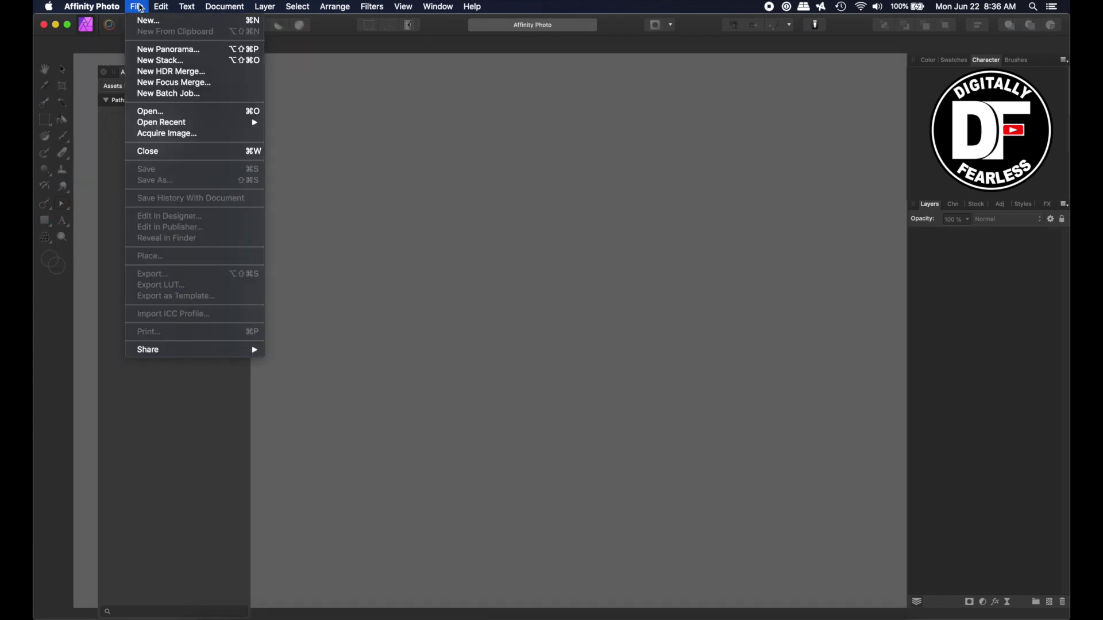
mouse_move(189, 122)
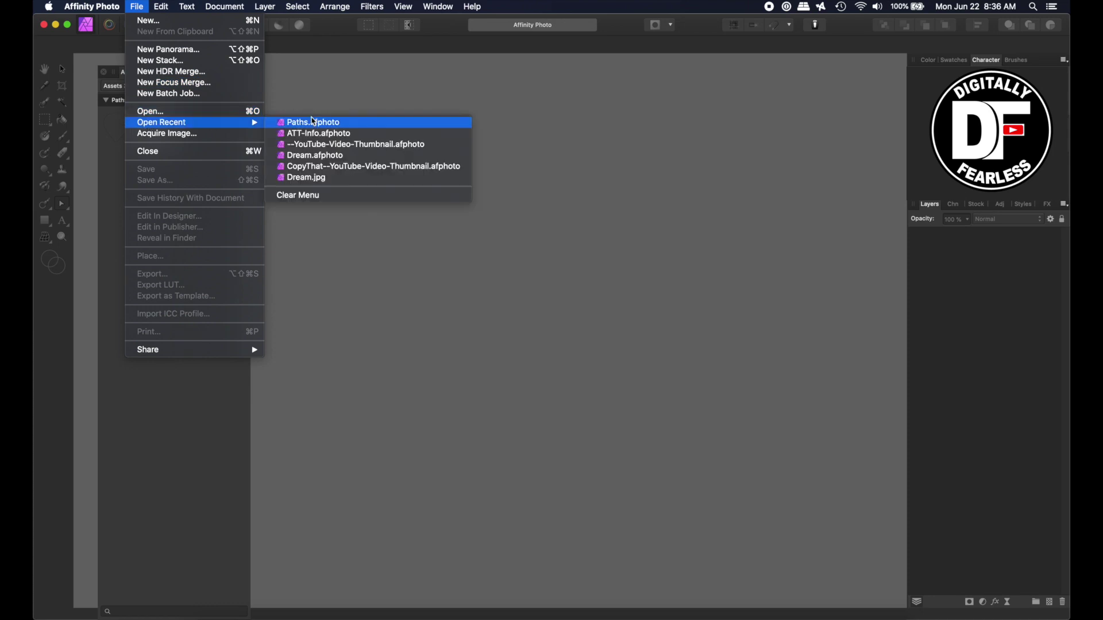
left_click(314, 124)
left_click_drag(128, 69, 111, 150)
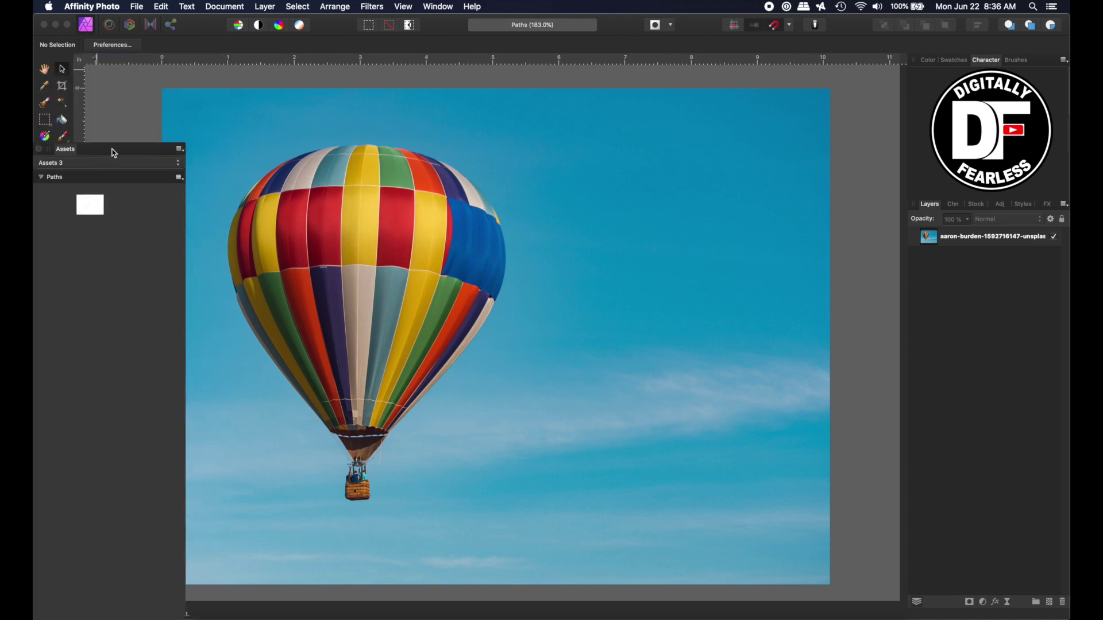
Place the saved balloon outline asset on the photo and delete its white (Pixel) backing layer
left_click_drag(97, 209, 495, 340)
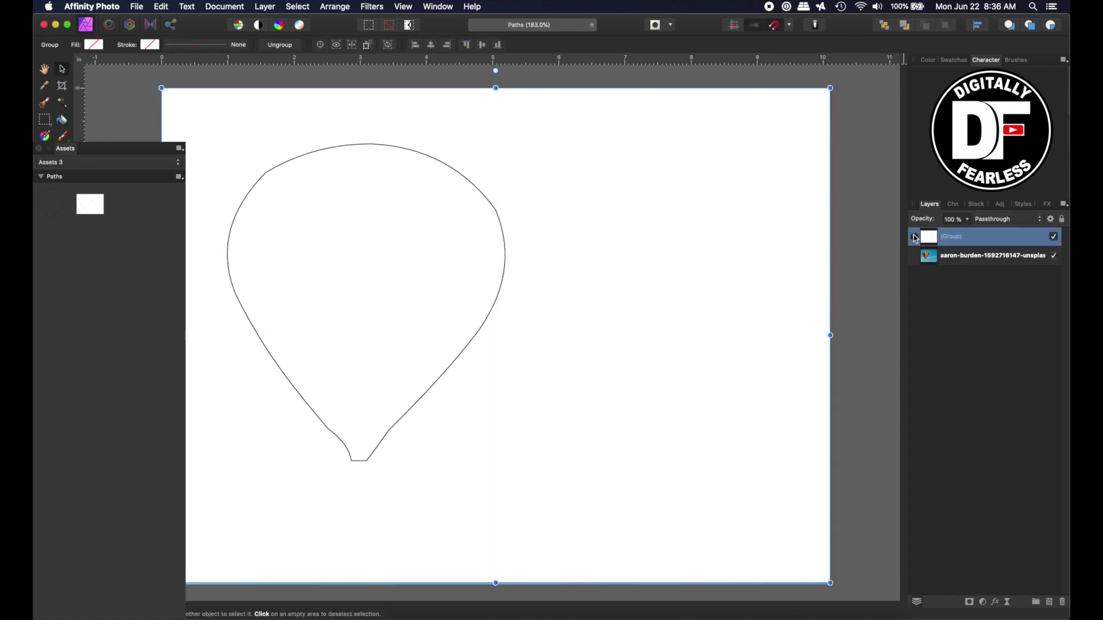
left_click(915, 237)
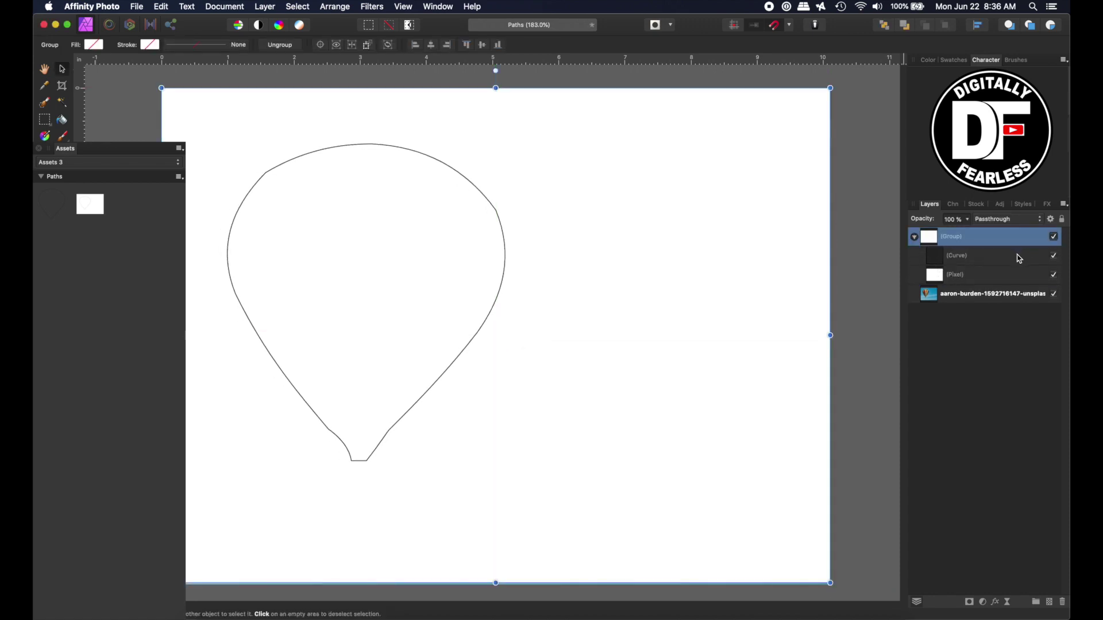
left_click(949, 279)
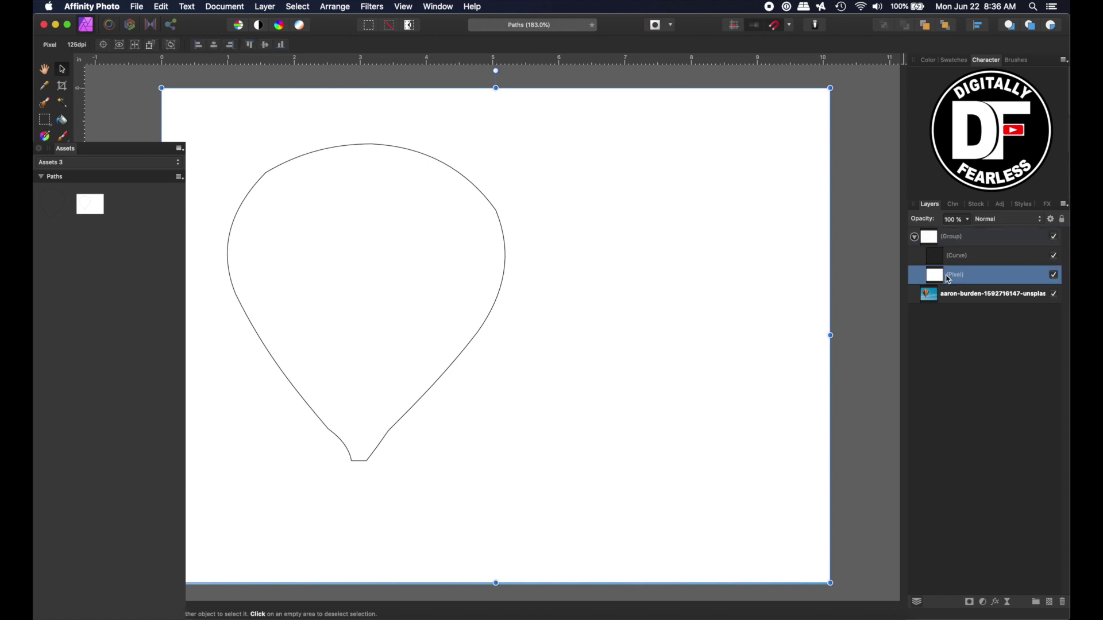
key("Delete")
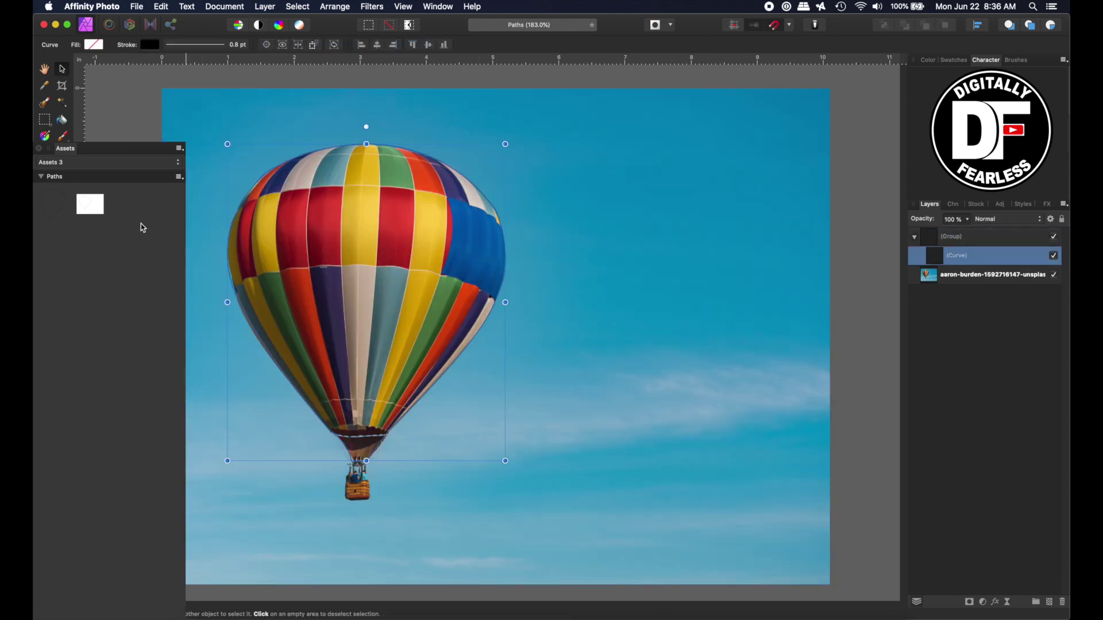
Close the Assets panel and switch to the Pen Tool
left_click(39, 151)
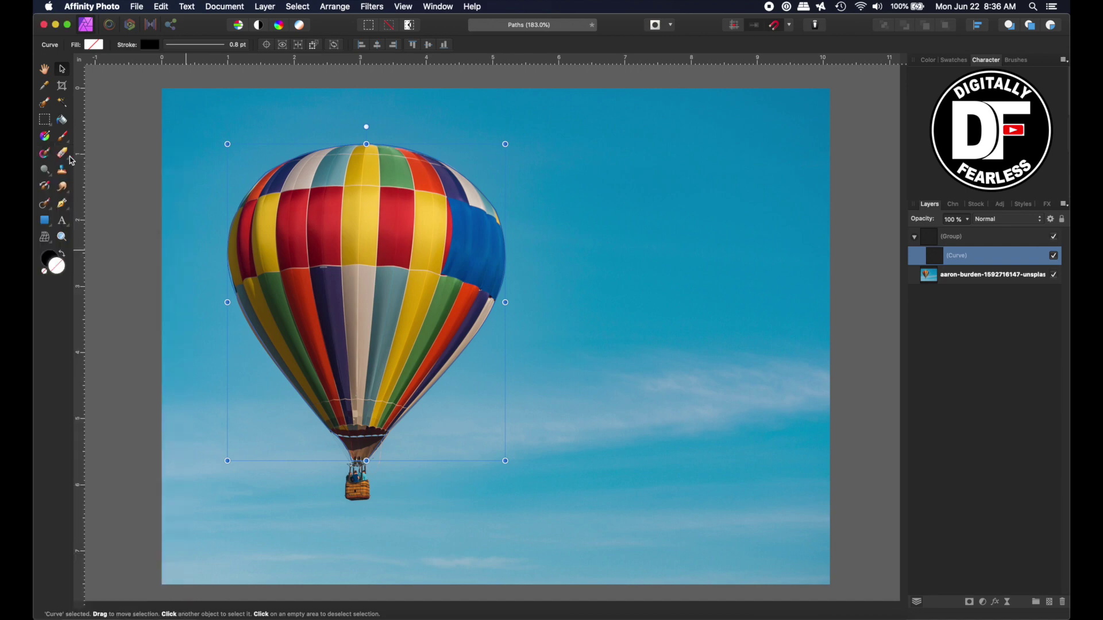
left_click(63, 205)
left_click(95, 219)
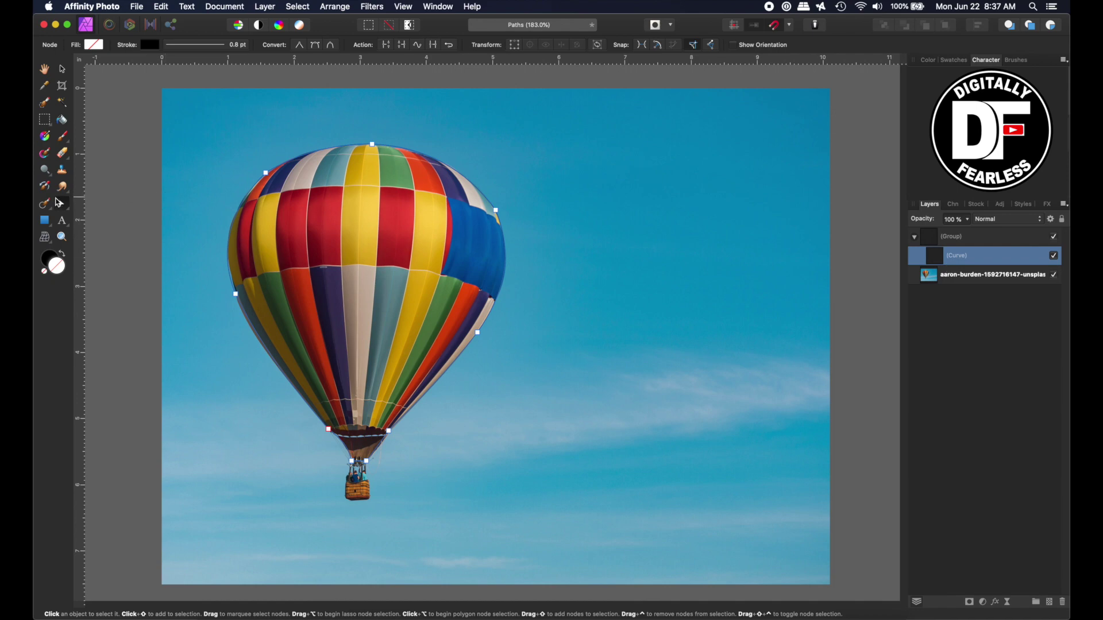
left_click(59, 203)
left_click(80, 210)
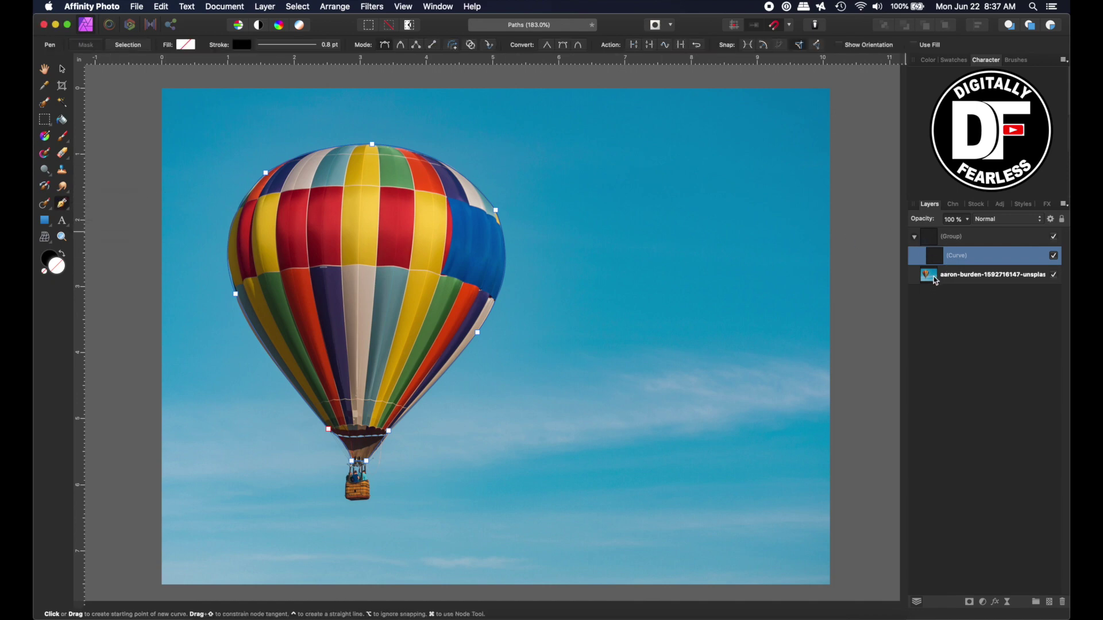
Turn the balloon outline into a selection and mask the balloon photo layer with it
left_click(134, 45)
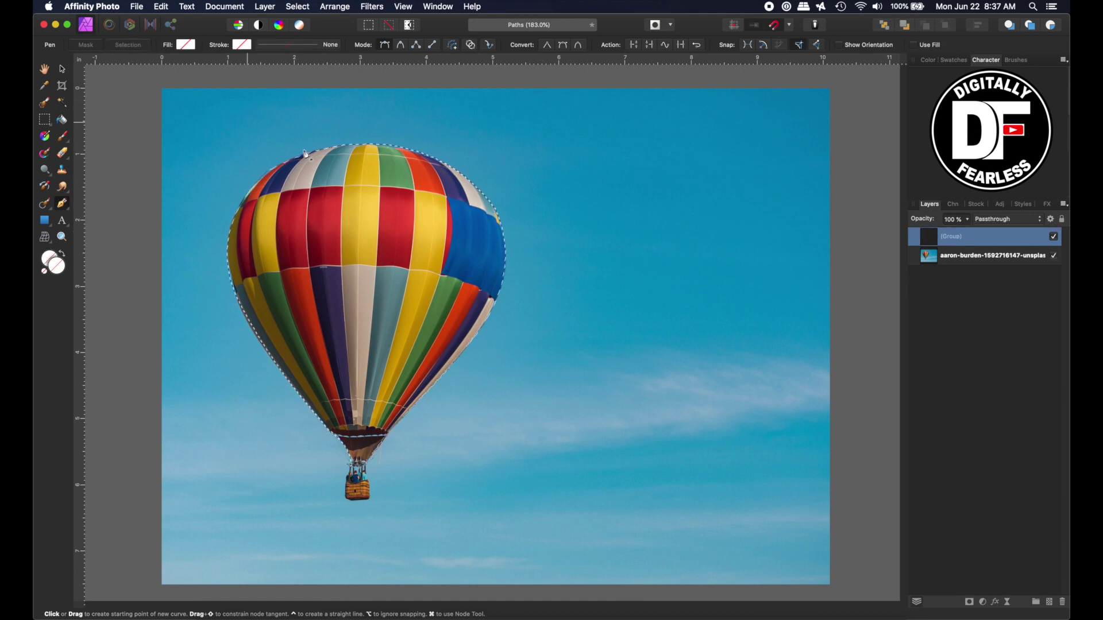
left_click(988, 256)
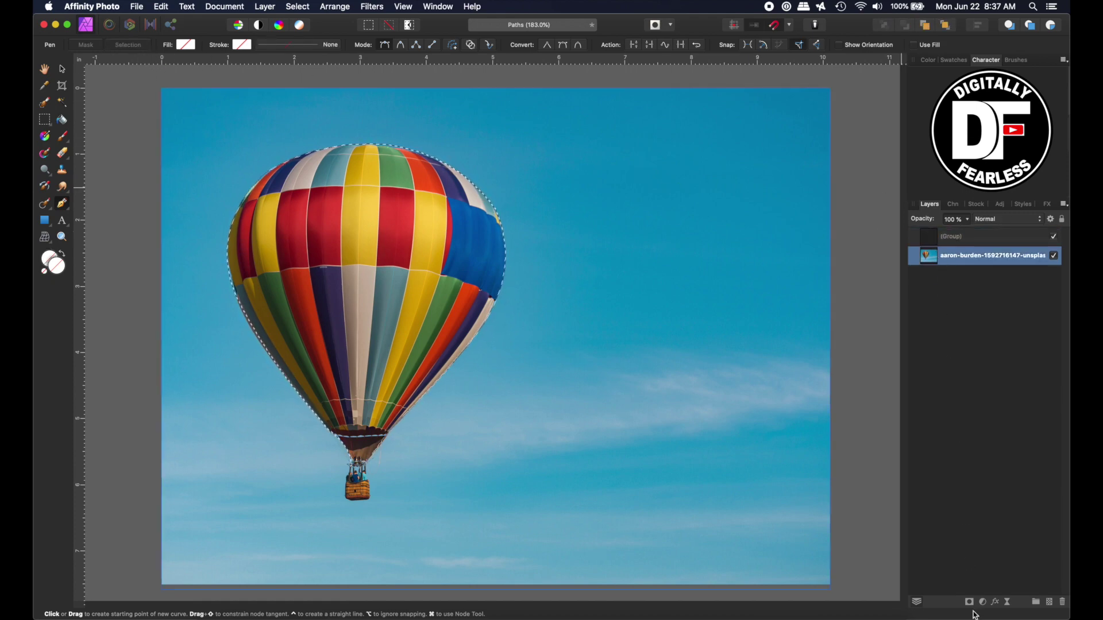
left_click(969, 602)
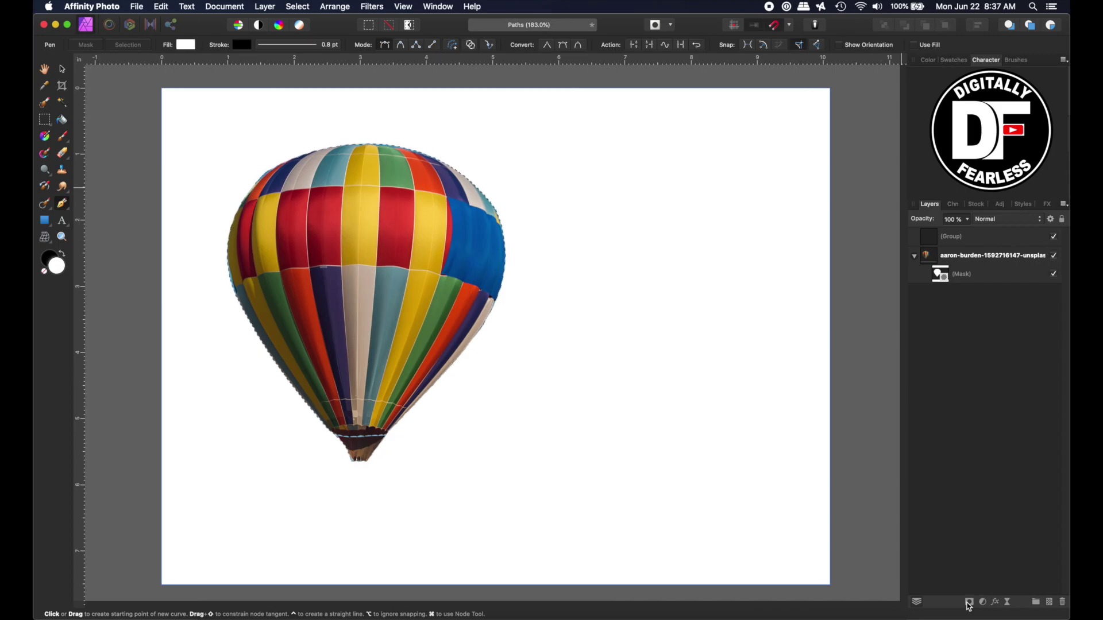